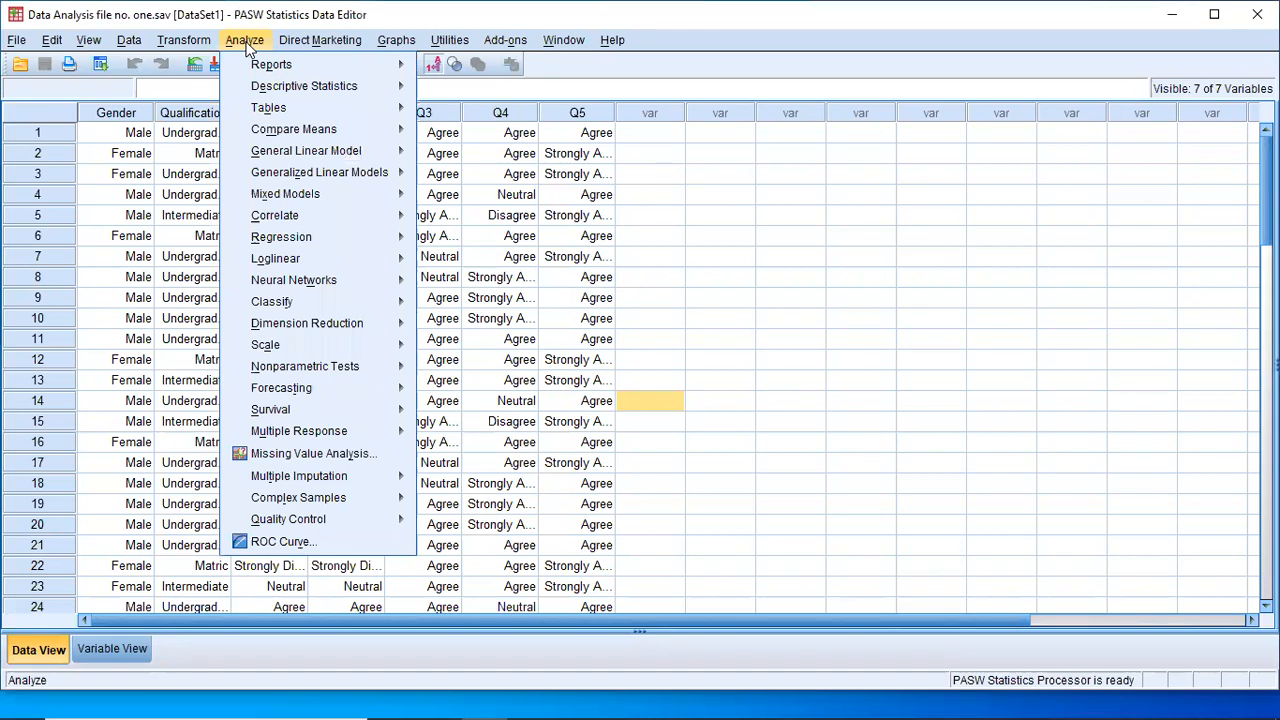
Run a One-Sample T Test on "Advertisement affects Company Sales Volume" with test value 2 and a 95% confidence interval
mouse_move(285, 90)
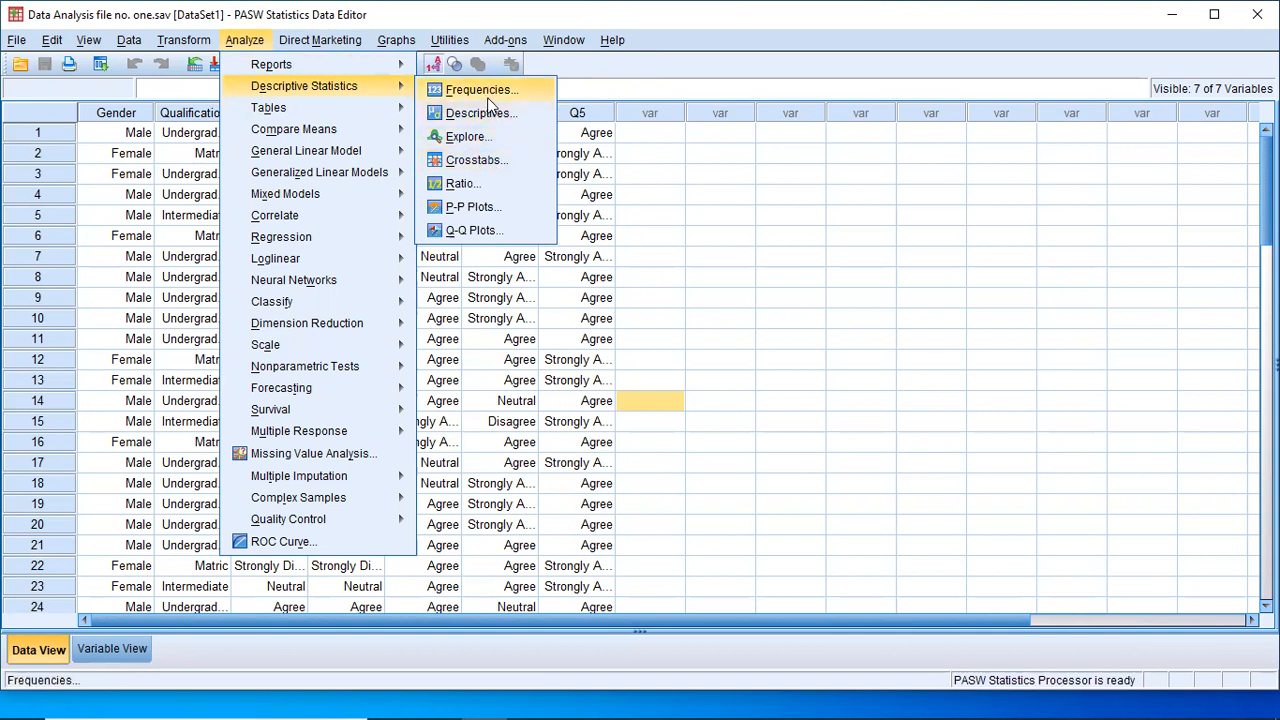
mouse_move(337, 133)
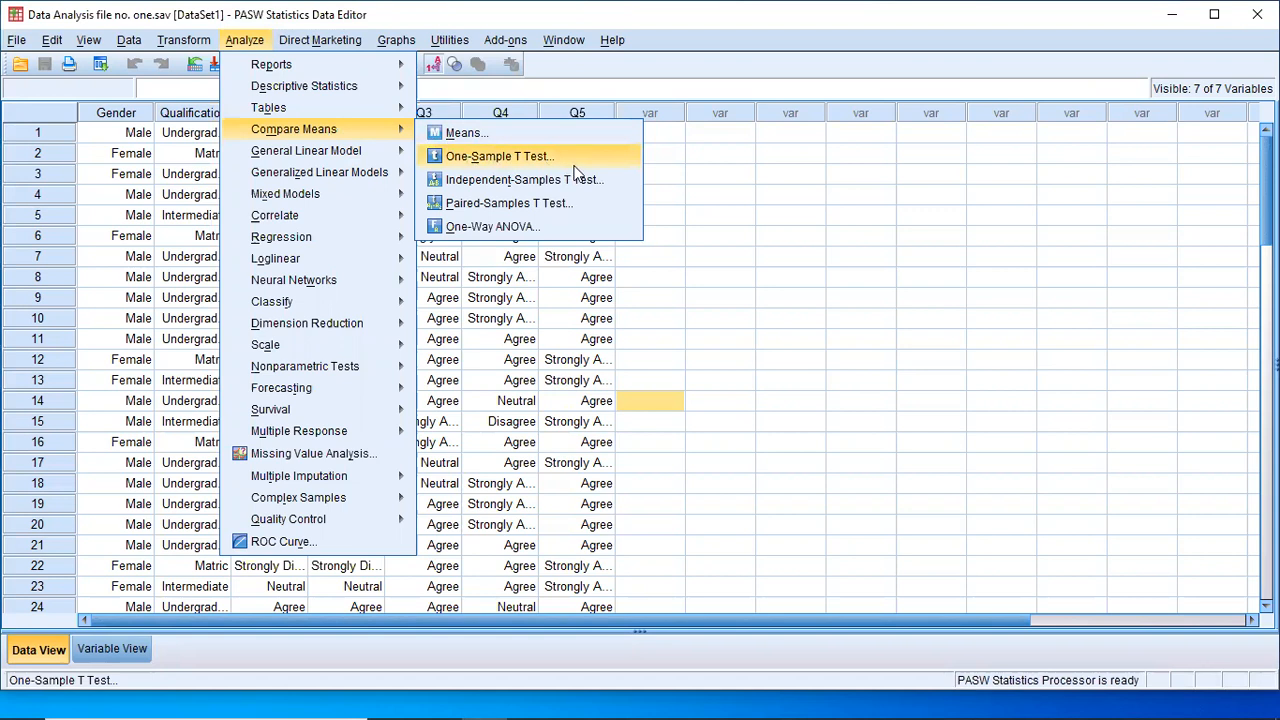
left_click(521, 163)
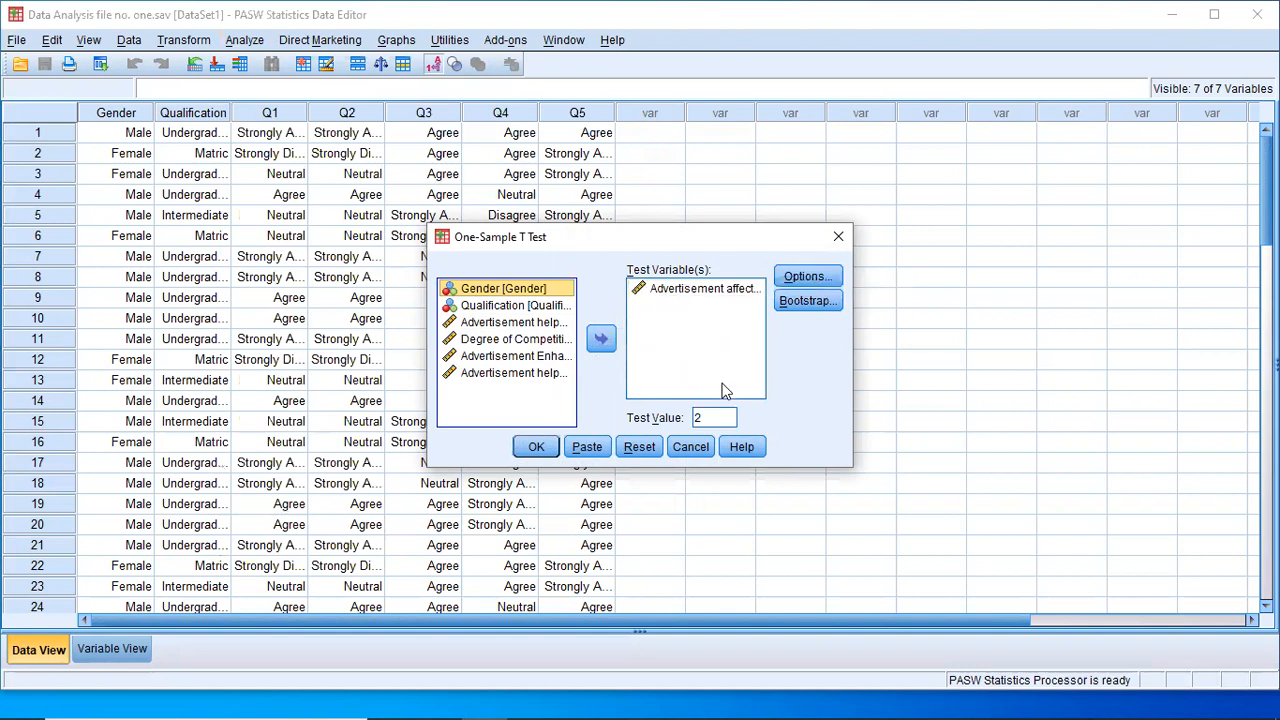
double_click(726, 418)
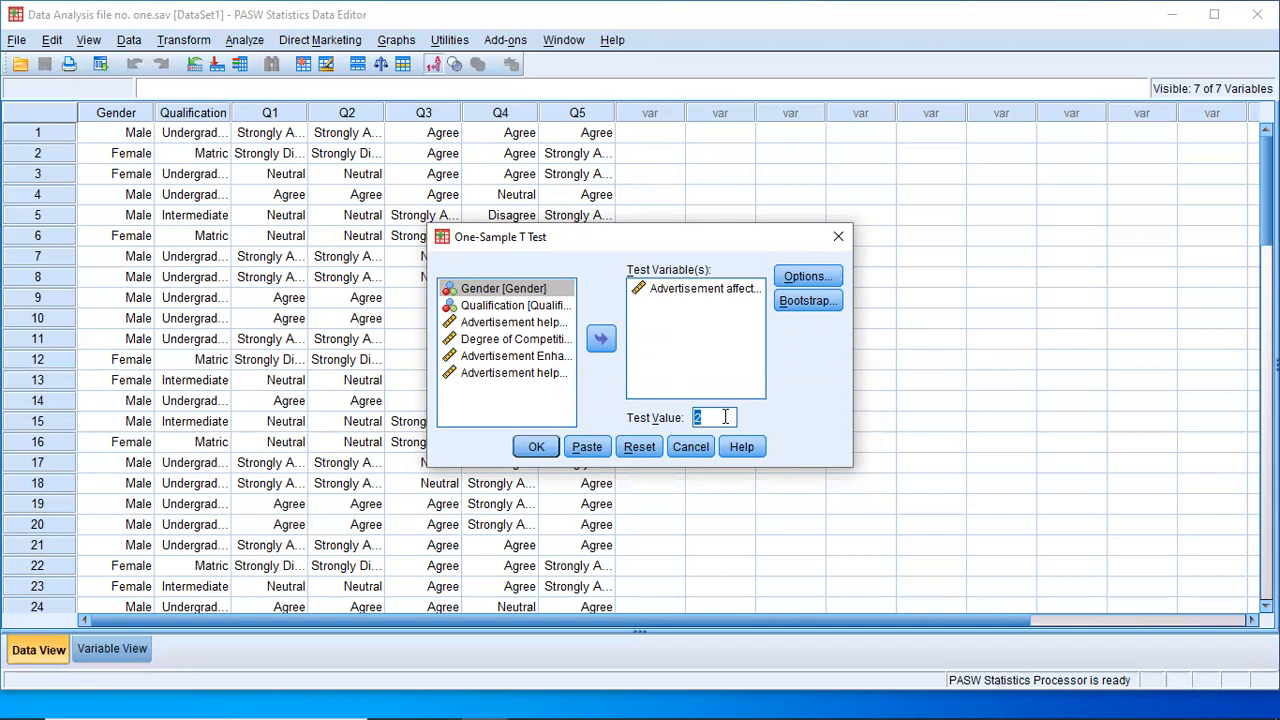
left_click(805, 274)
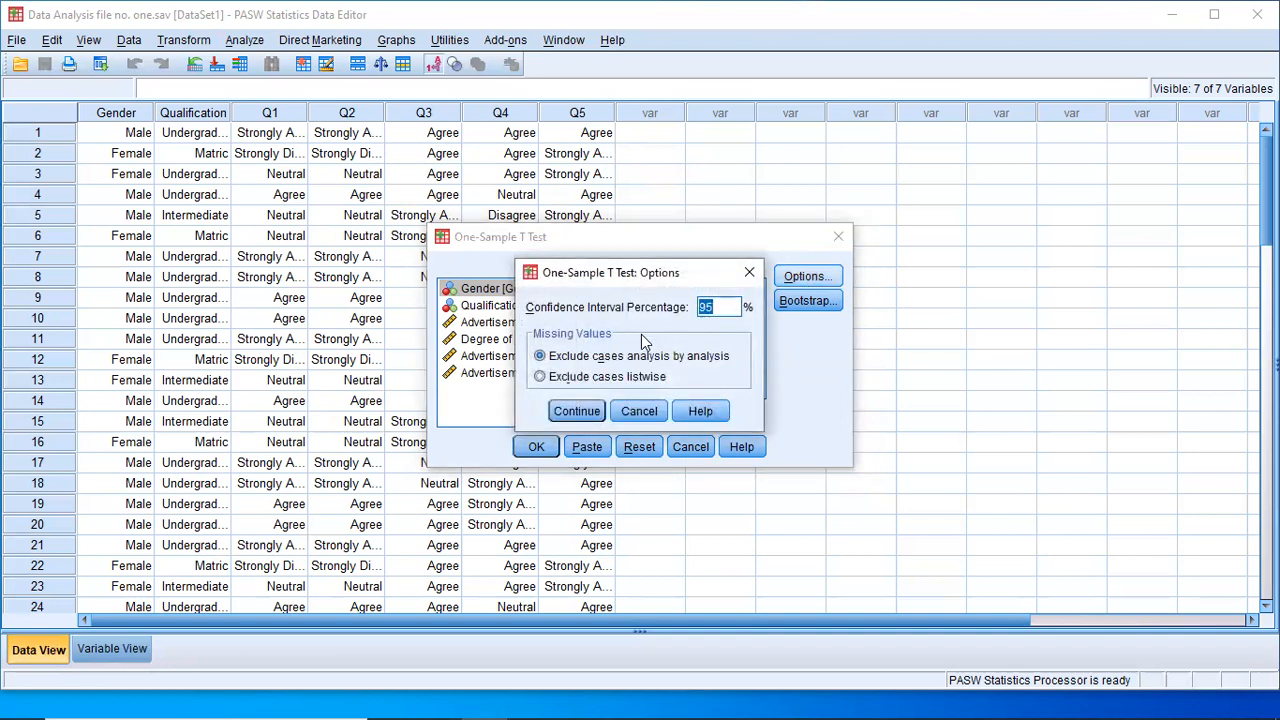
left_click(589, 420)
left_click(536, 450)
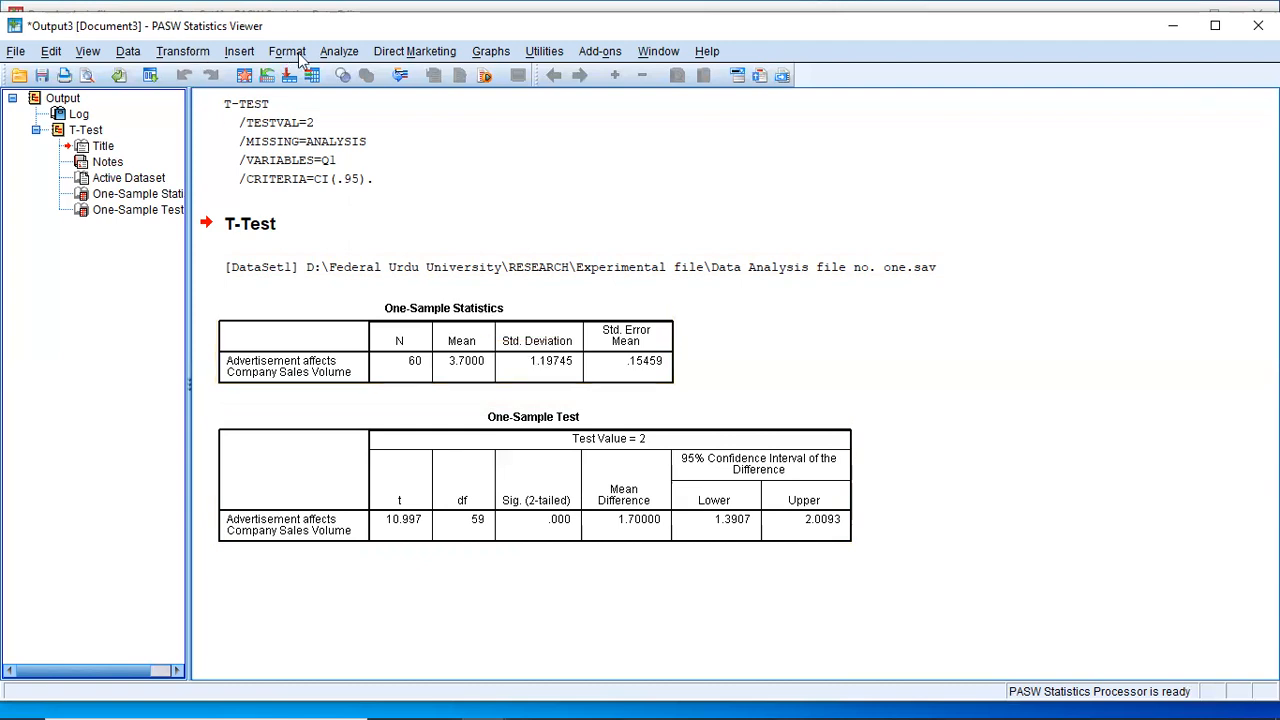
left_click(340, 52)
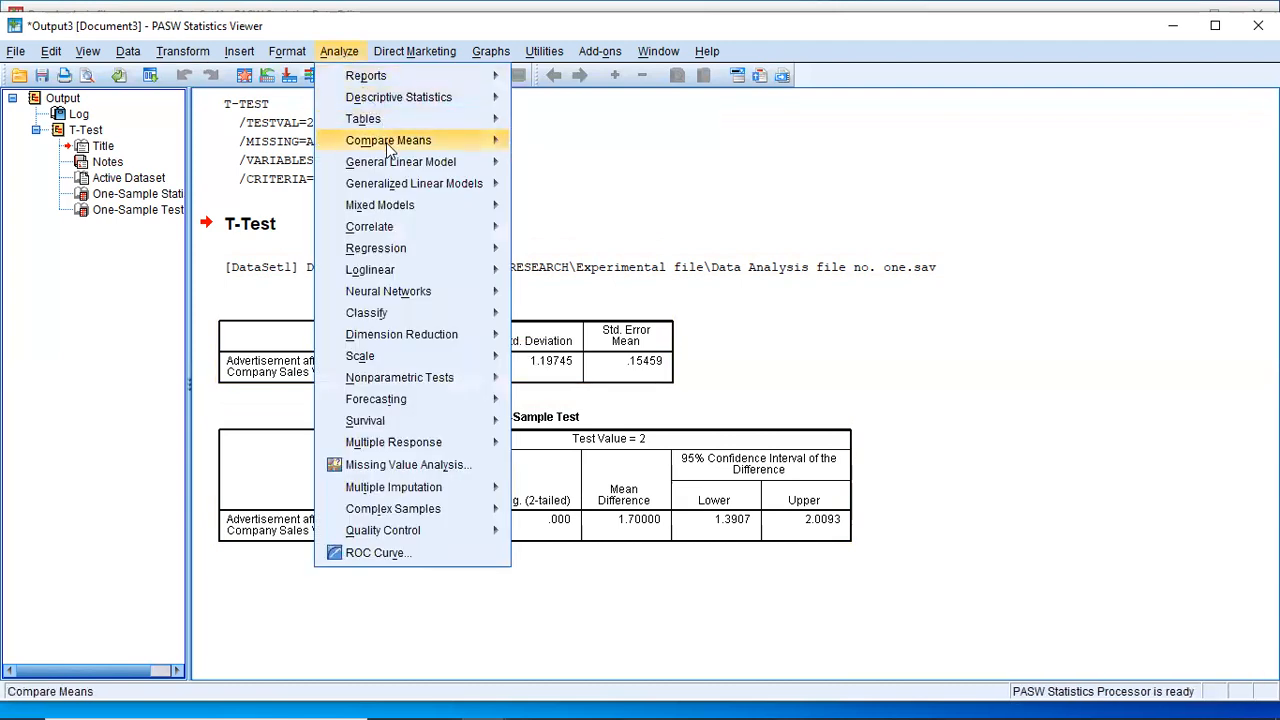
mouse_move(450, 140)
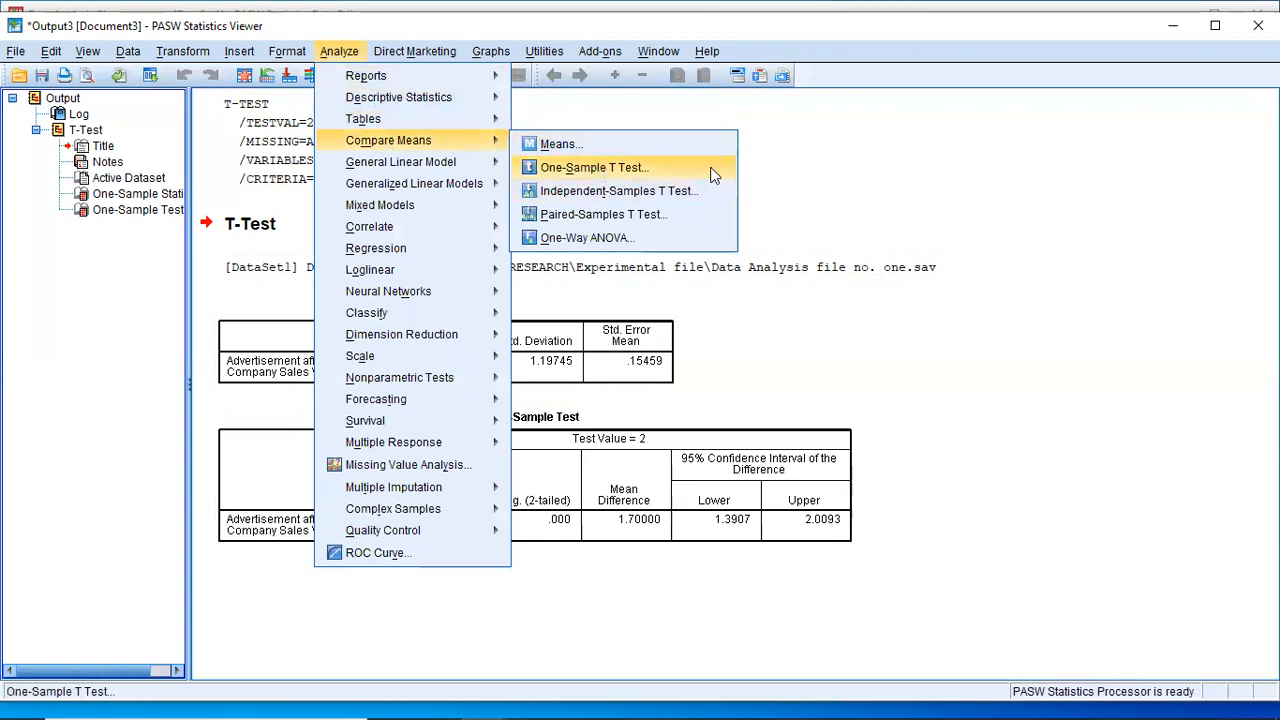
left_click(1082, 414)
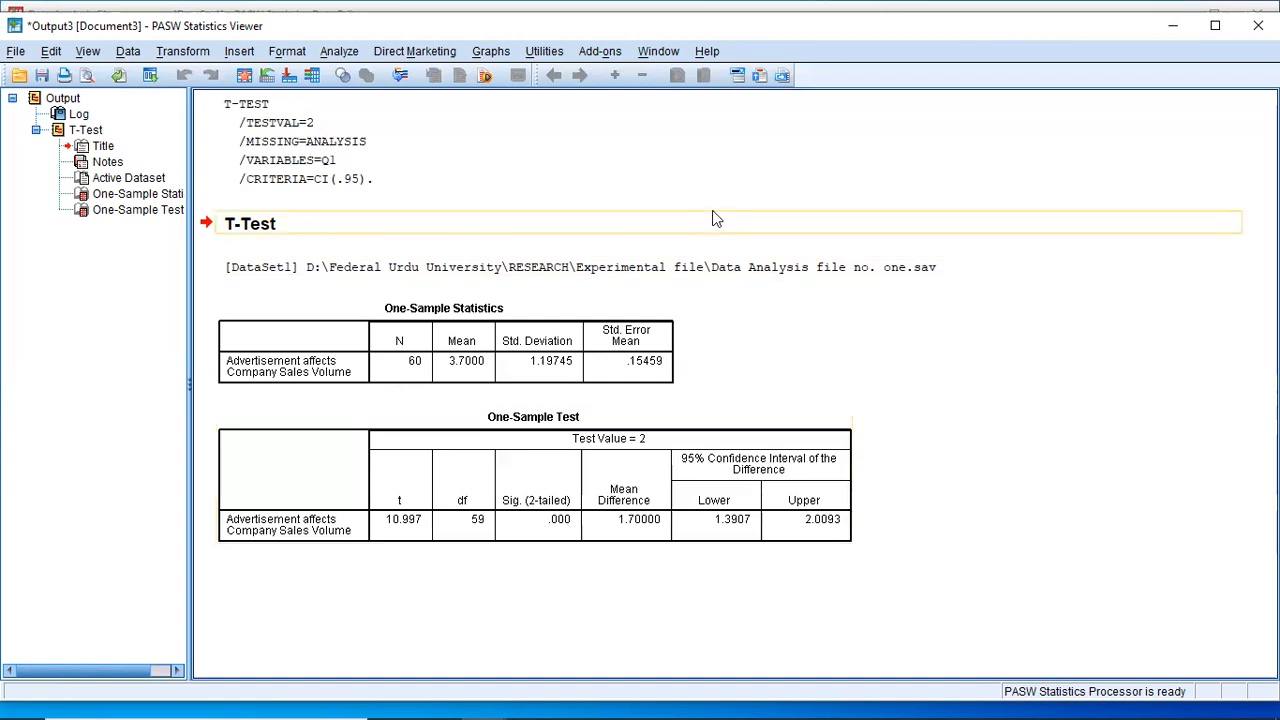
Return to the Data Analysis file no. one.sav data window and open the Independent-Samples T Test
mouse_move(445, 700)
left_click(484, 701)
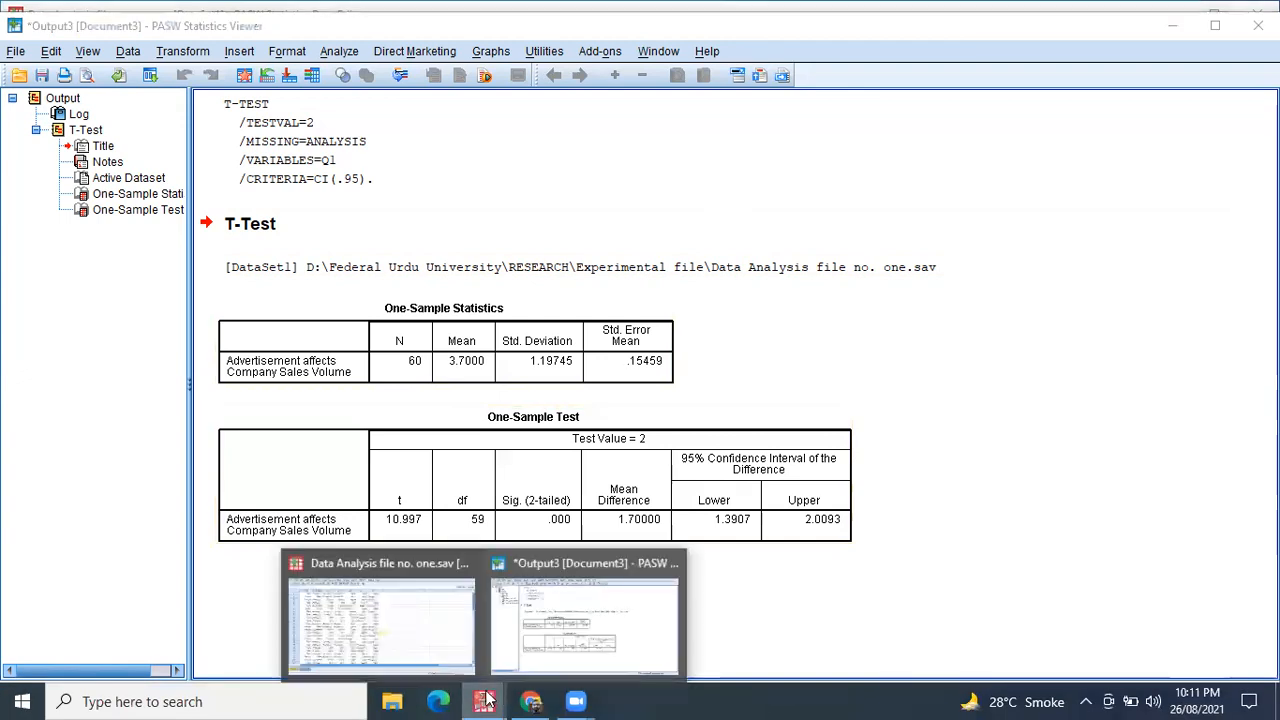
left_click(391, 628)
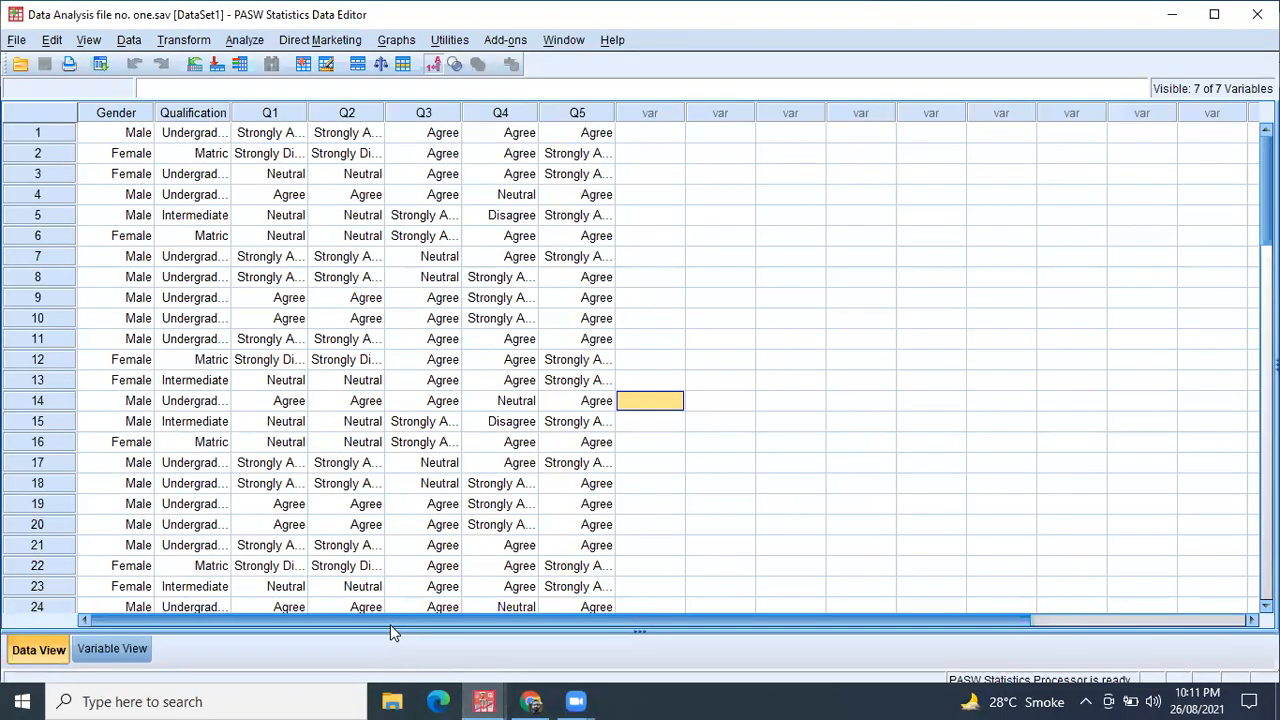
left_click(245, 41)
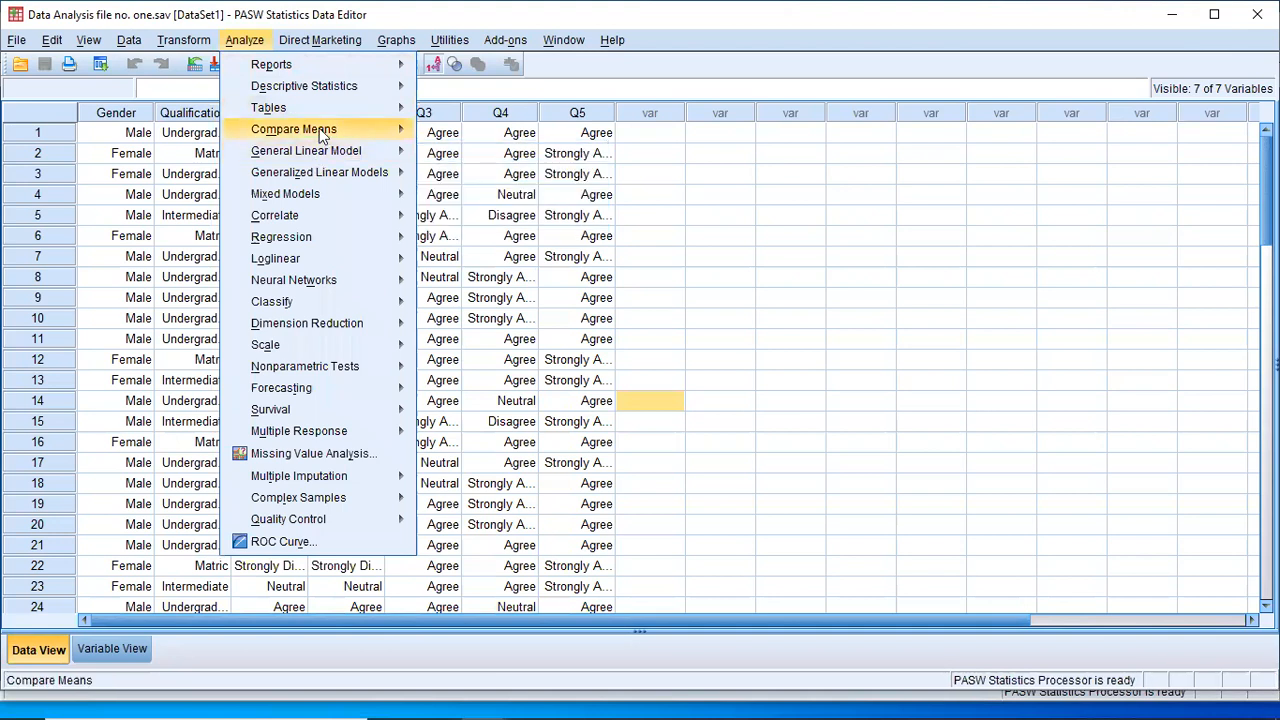
mouse_move(320, 129)
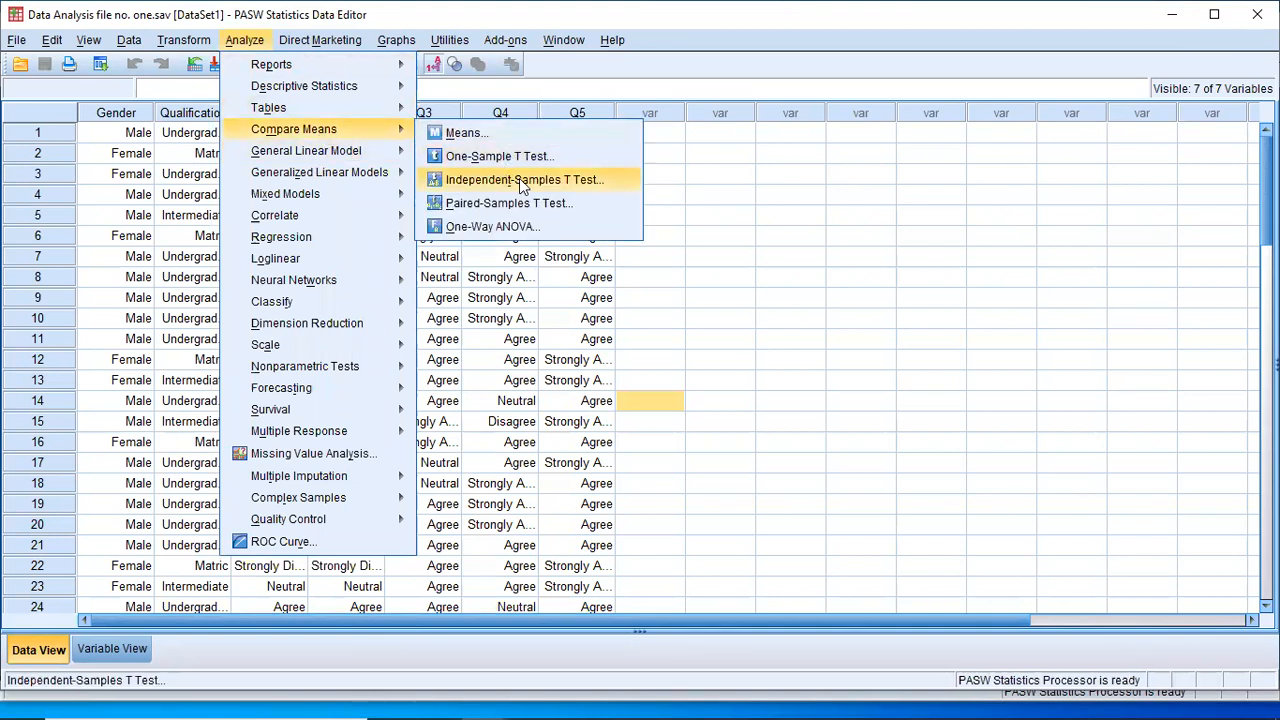
left_click(583, 182)
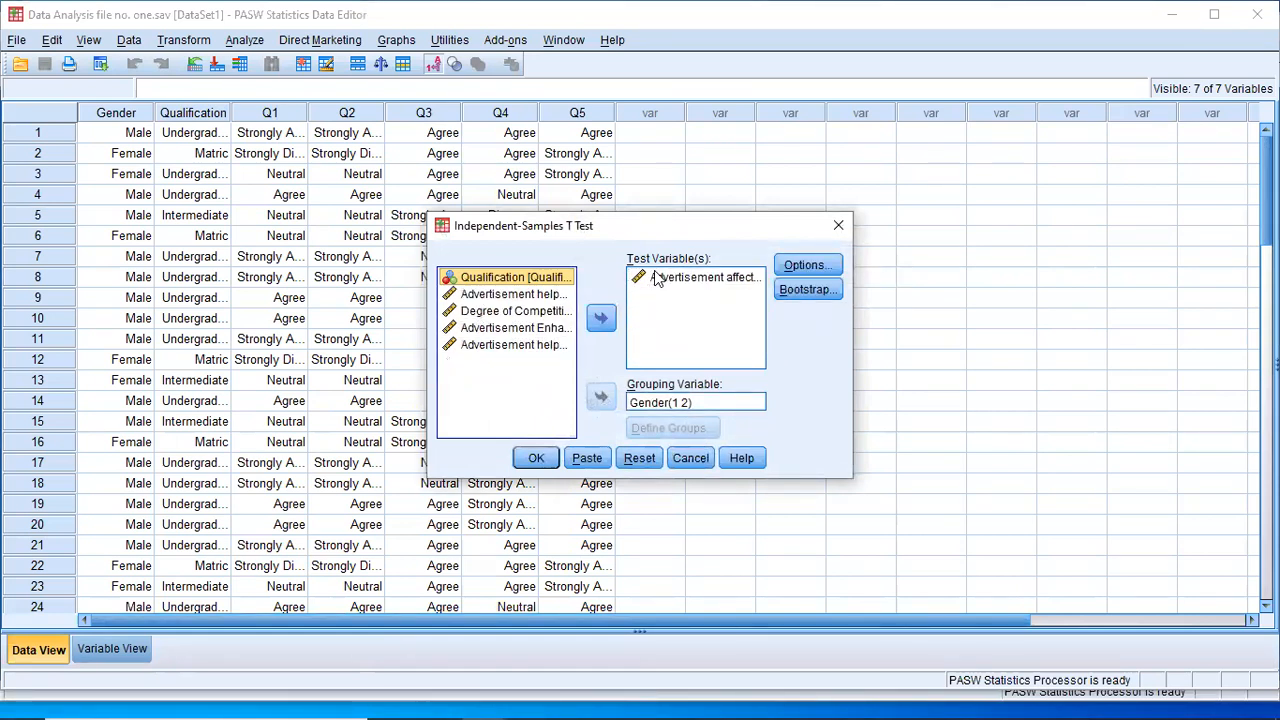
Clear the grouping variable, assign Gender to it again, and define group 1 as 1 and group 2 as 2
left_click(686, 282)
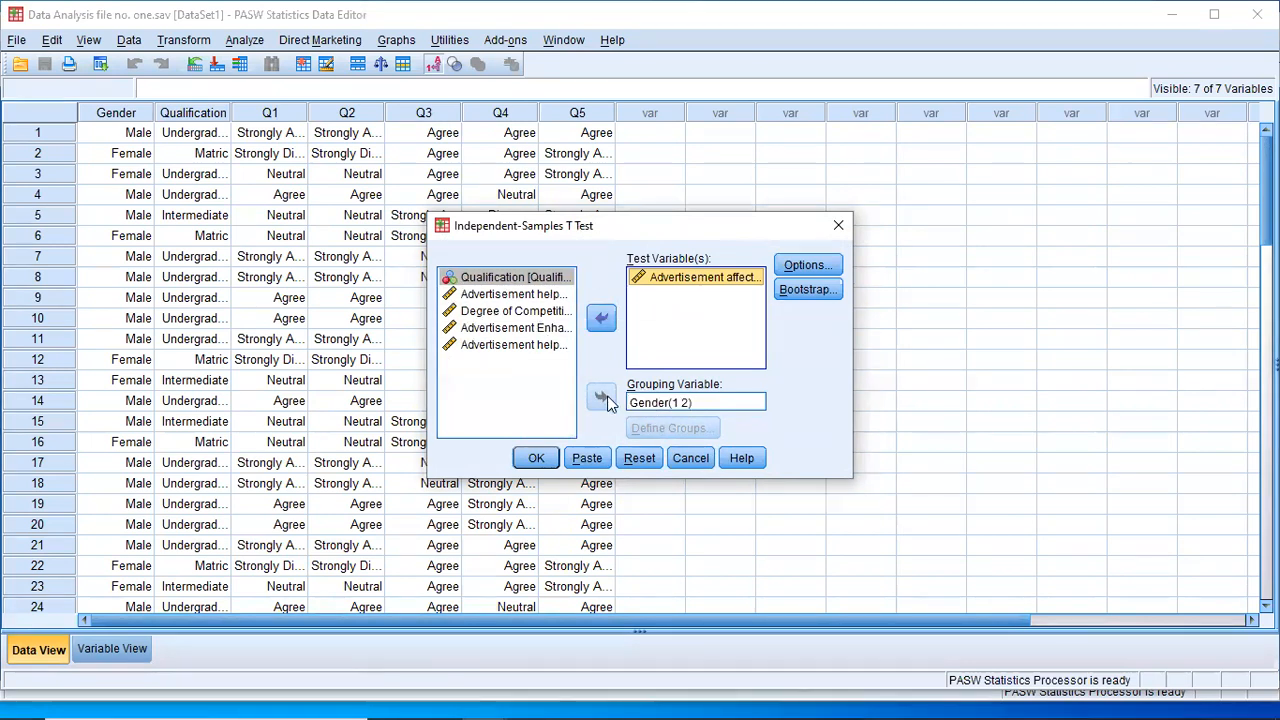
left_click(660, 402)
left_click(601, 397)
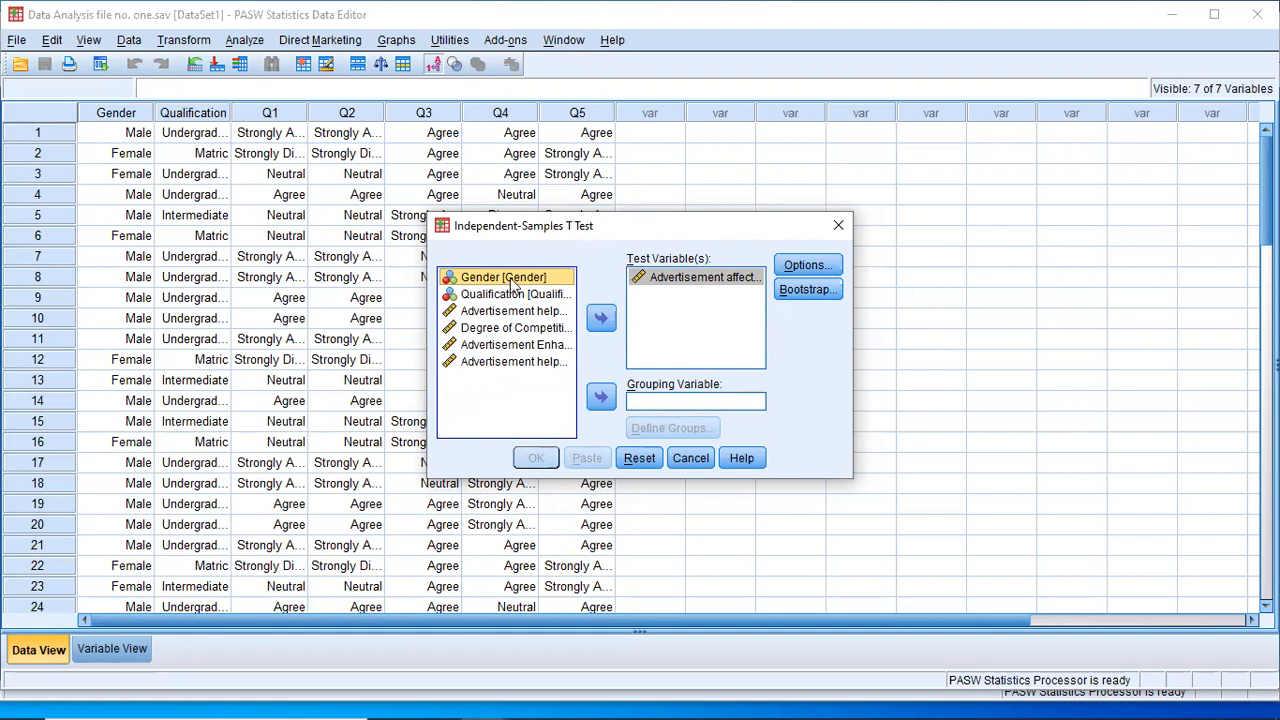
left_click(601, 397)
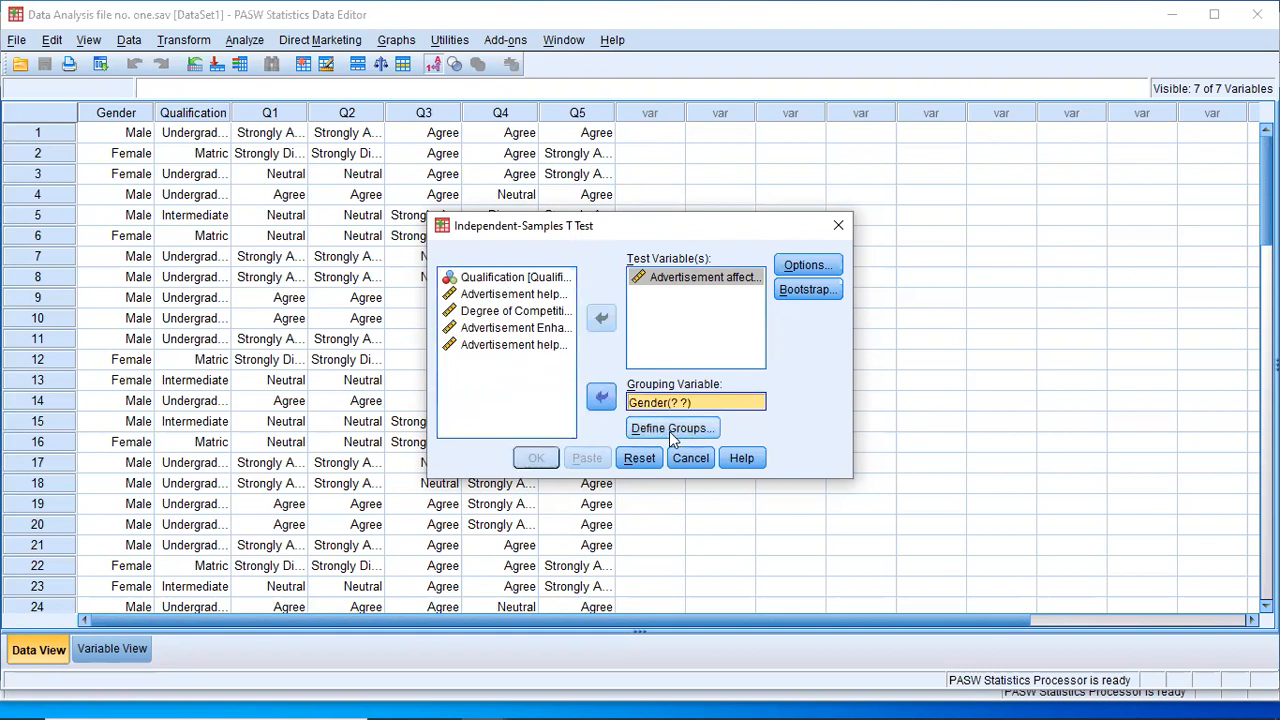
left_click(669, 431)
left_click(648, 326)
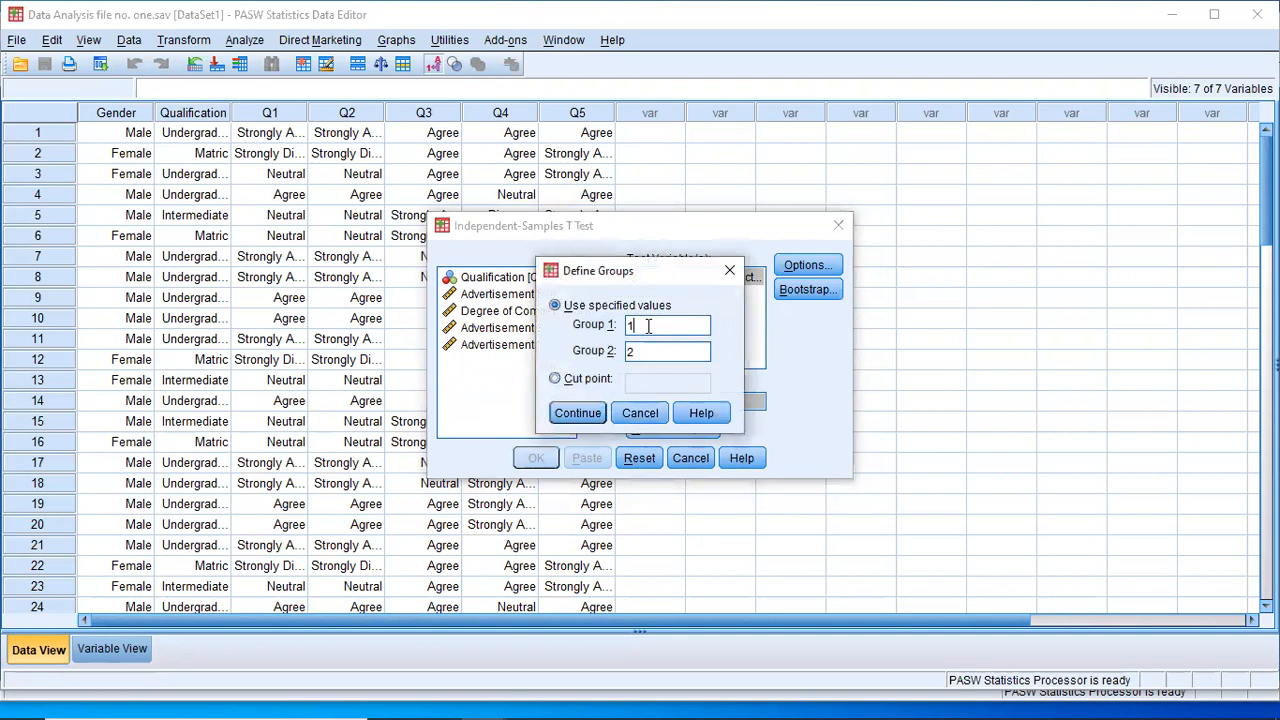
left_click(648, 355)
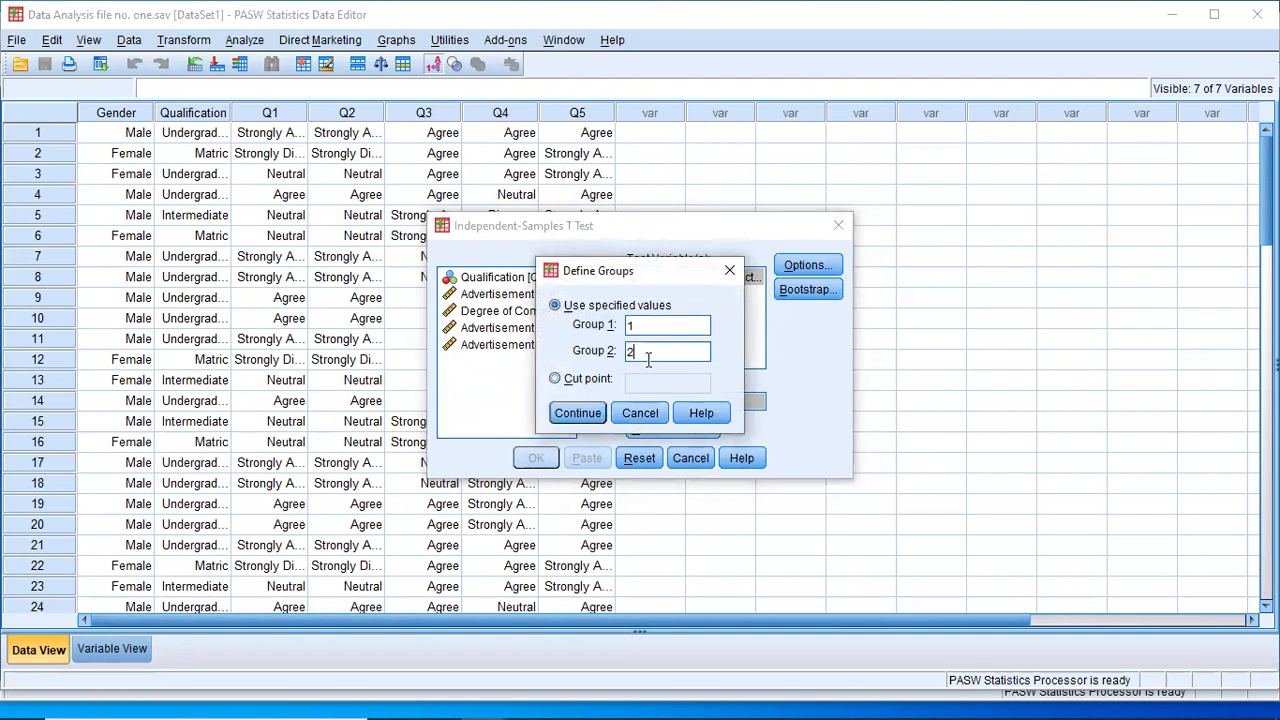
left_click(585, 415)
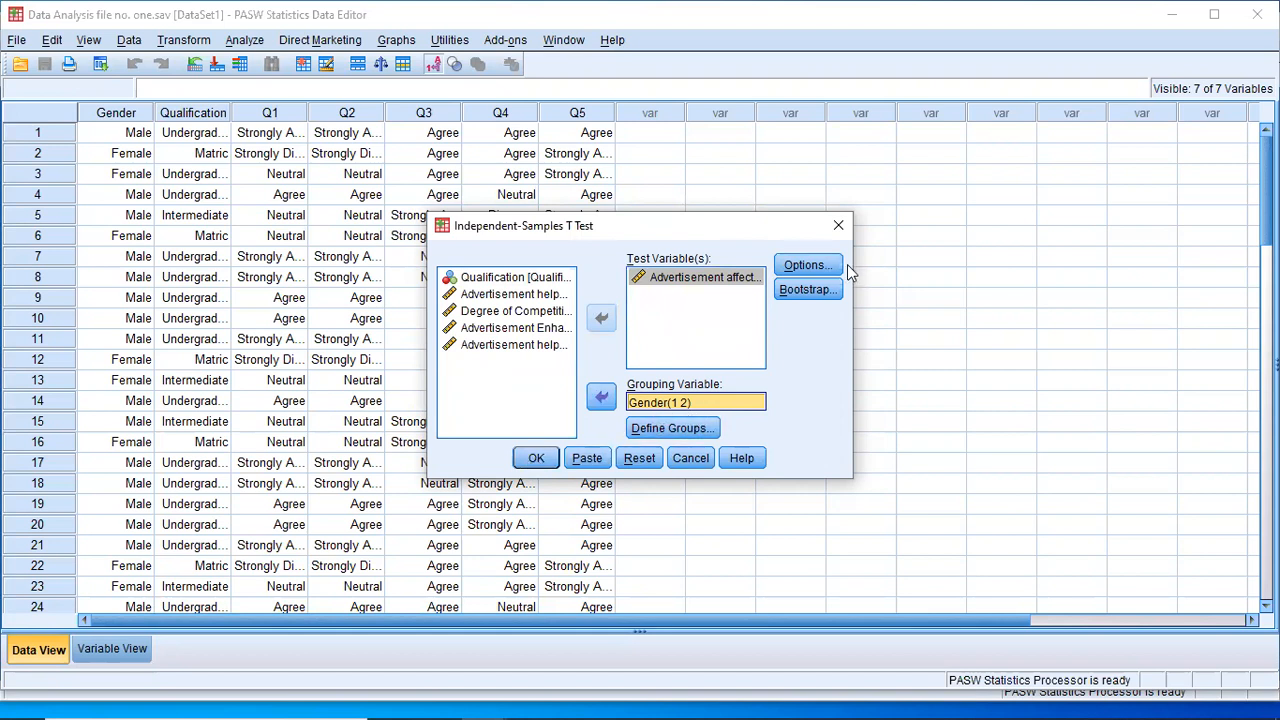
Keep the 95% confidence interval with cases excluded analysis by analysis, and run the independent-samples test
left_click(808, 265)
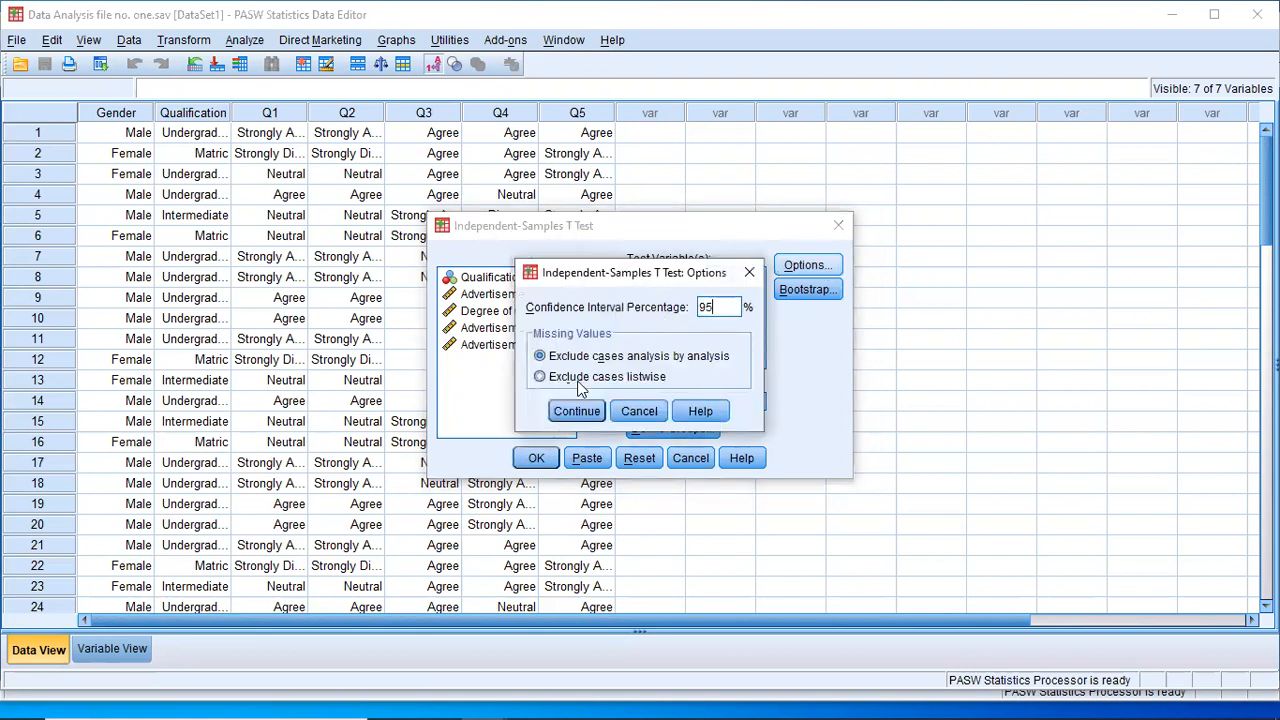
left_click(578, 411)
left_click(537, 459)
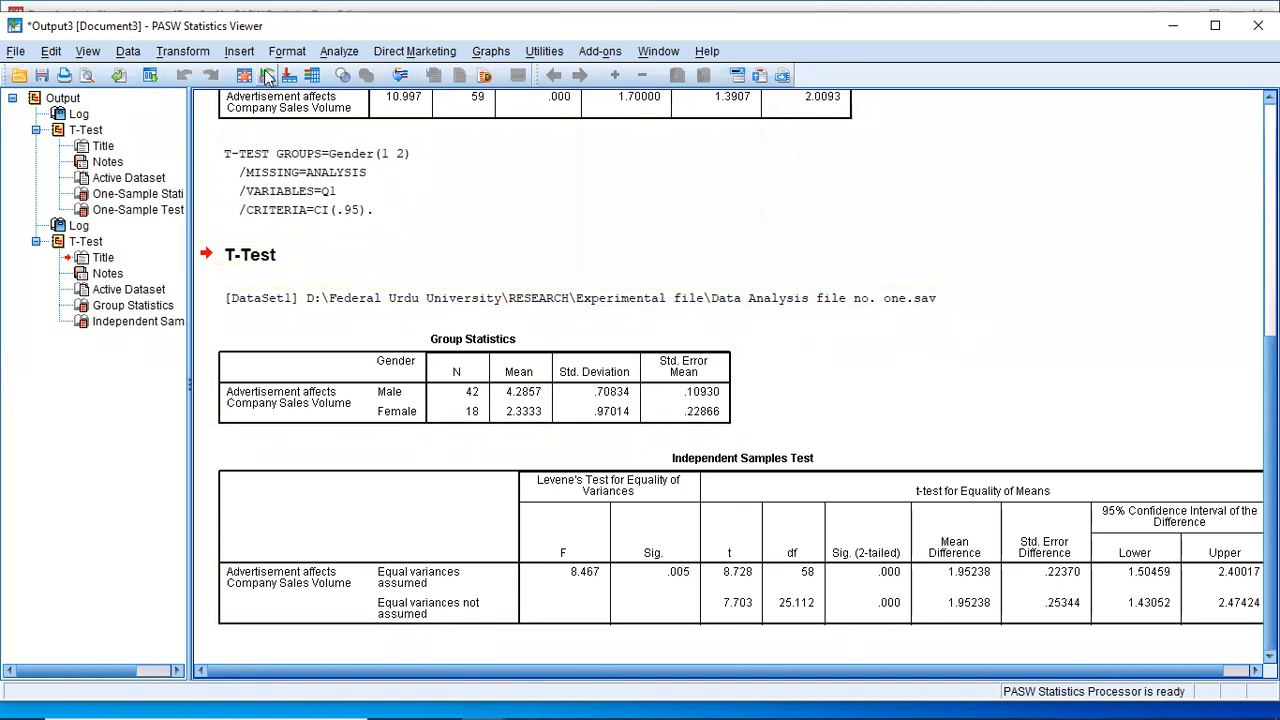
left_click(339, 51)
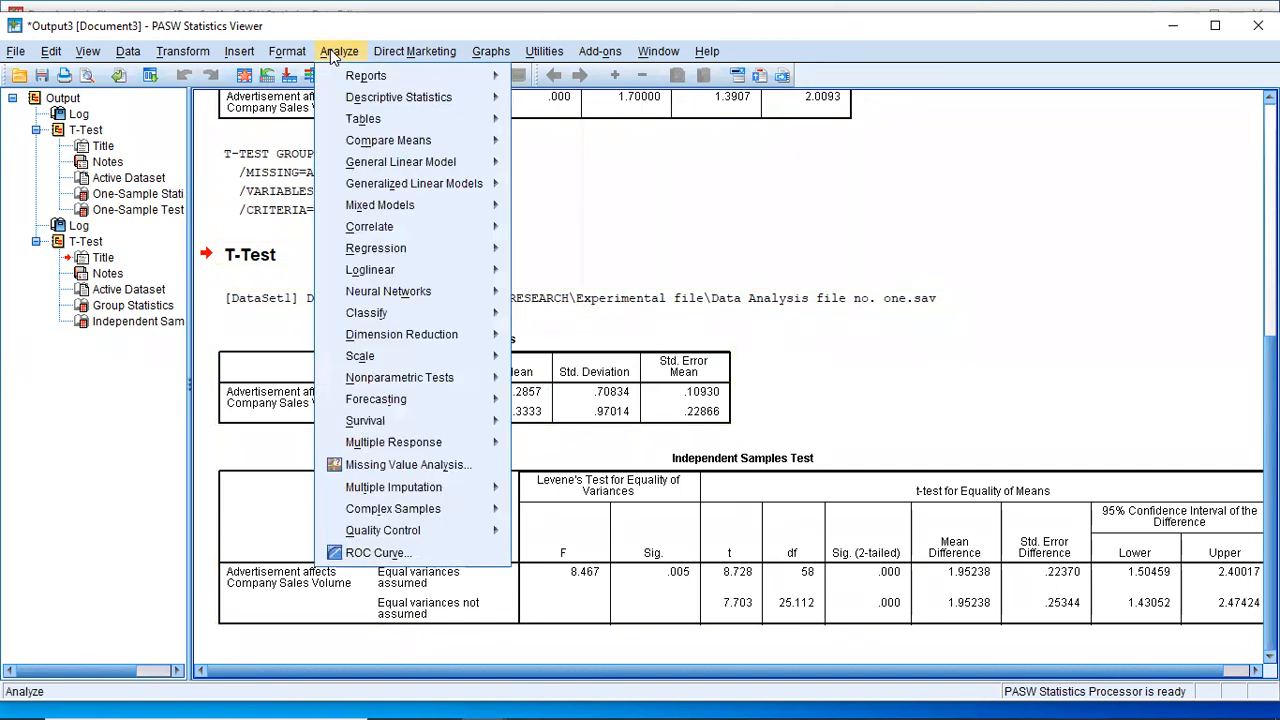
mouse_move(386, 142)
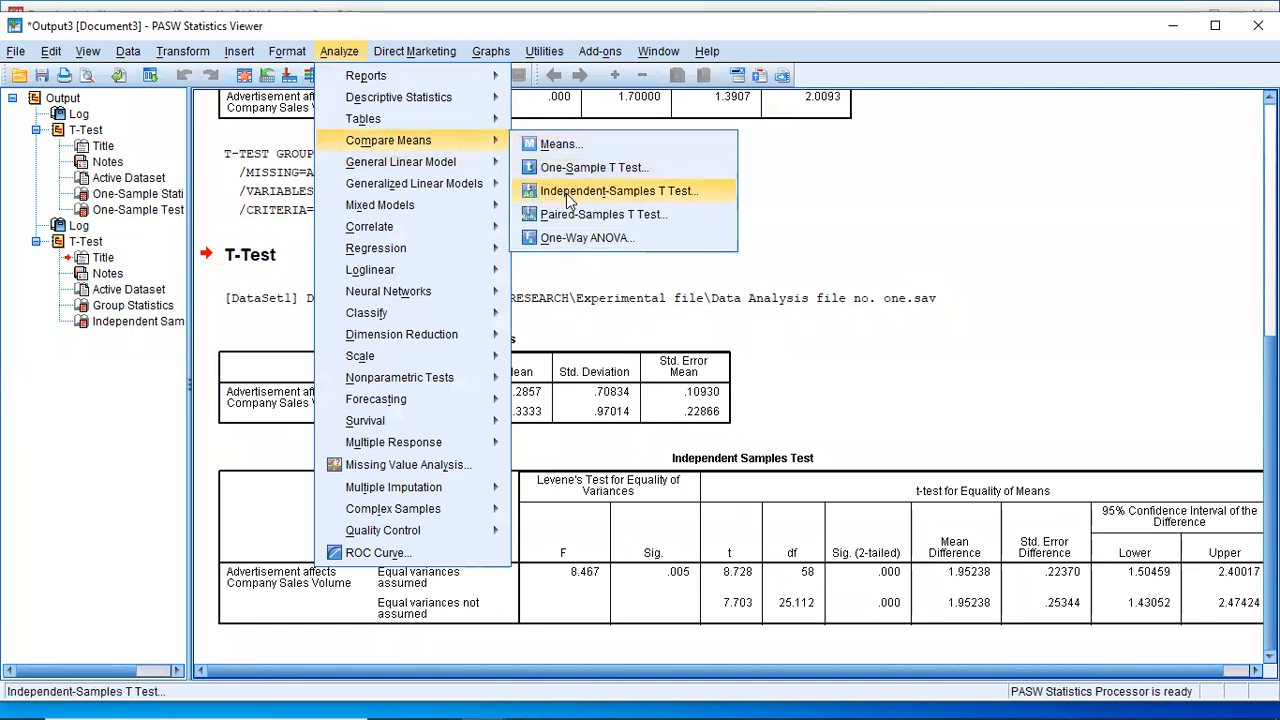
left_click(1029, 300)
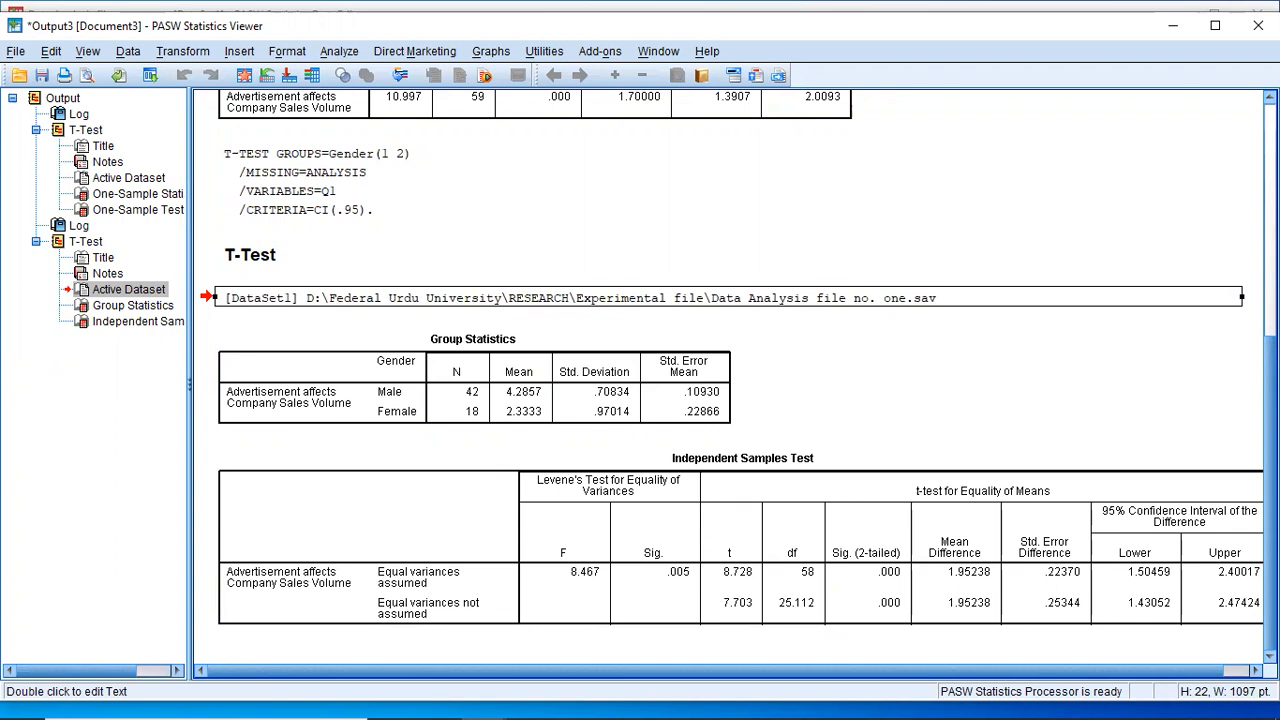
Examine the one-sample test tables and the Group Statistics and Independent Samples Test tables in the output
scroll(730, 380, "up", 5)
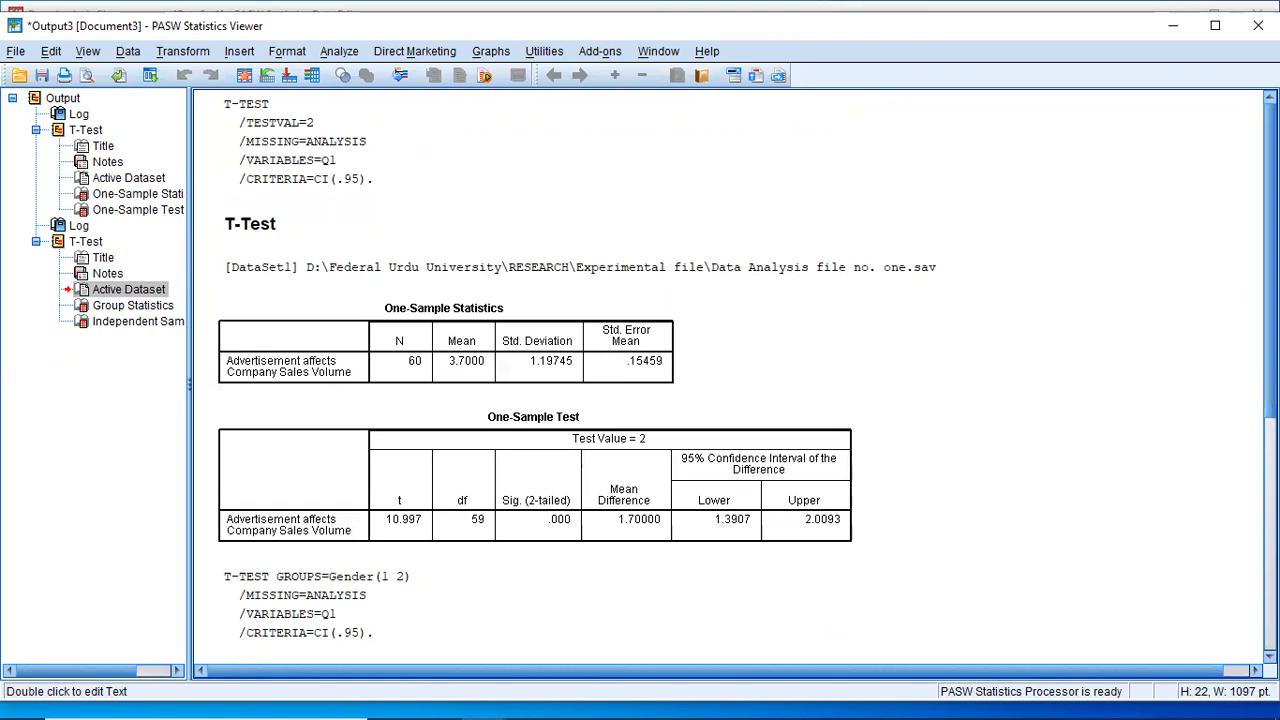
left_click(407, 322)
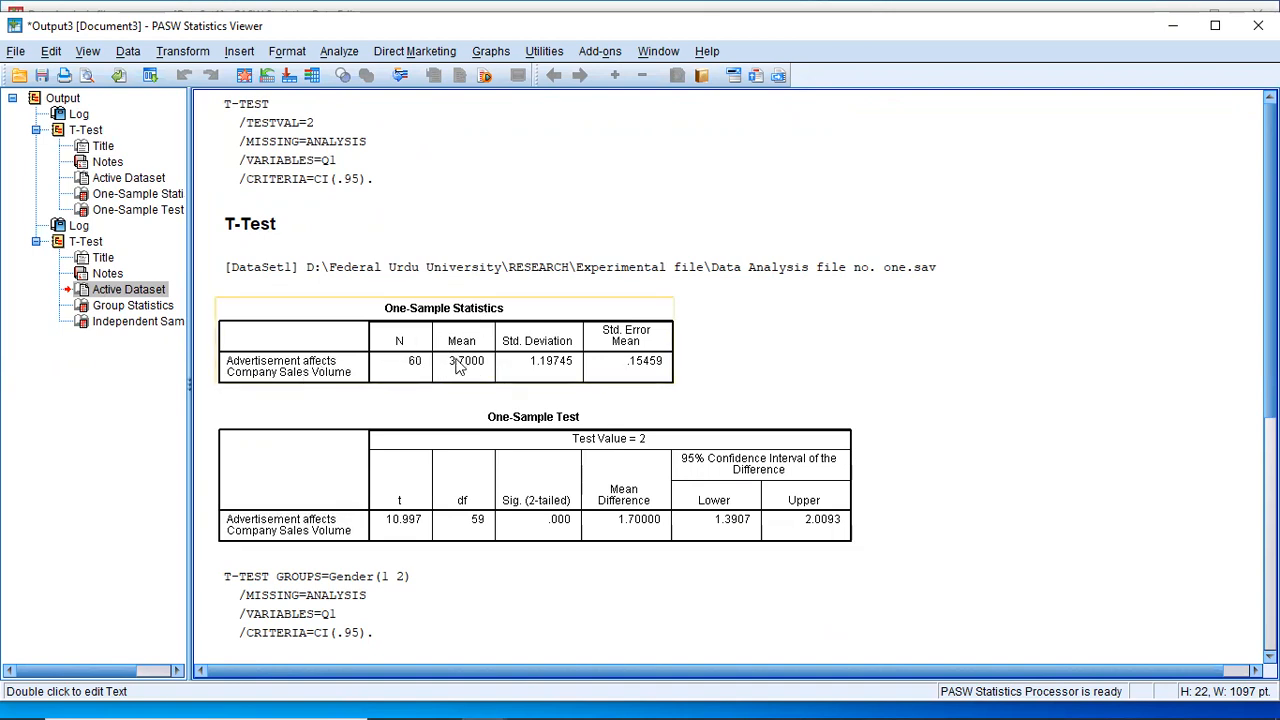
left_click(958, 479)
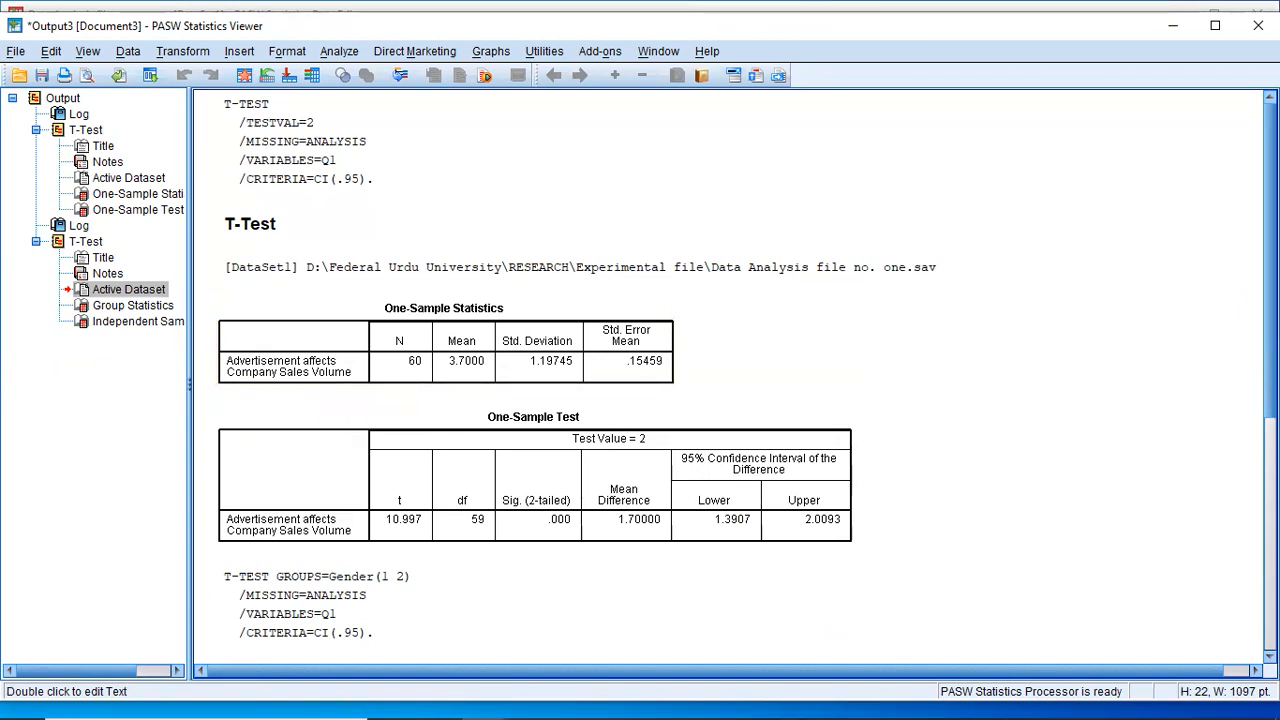
scroll(730, 375, "down", 7)
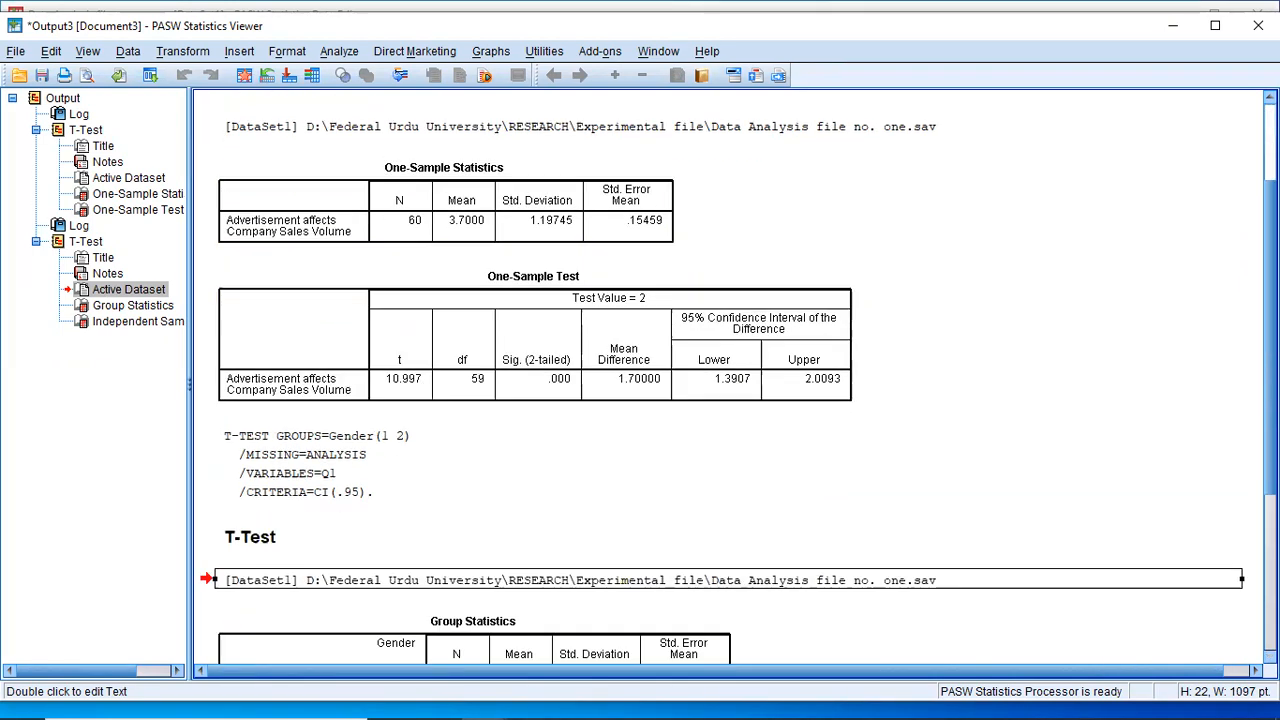
scroll(730, 375, "down", 8)
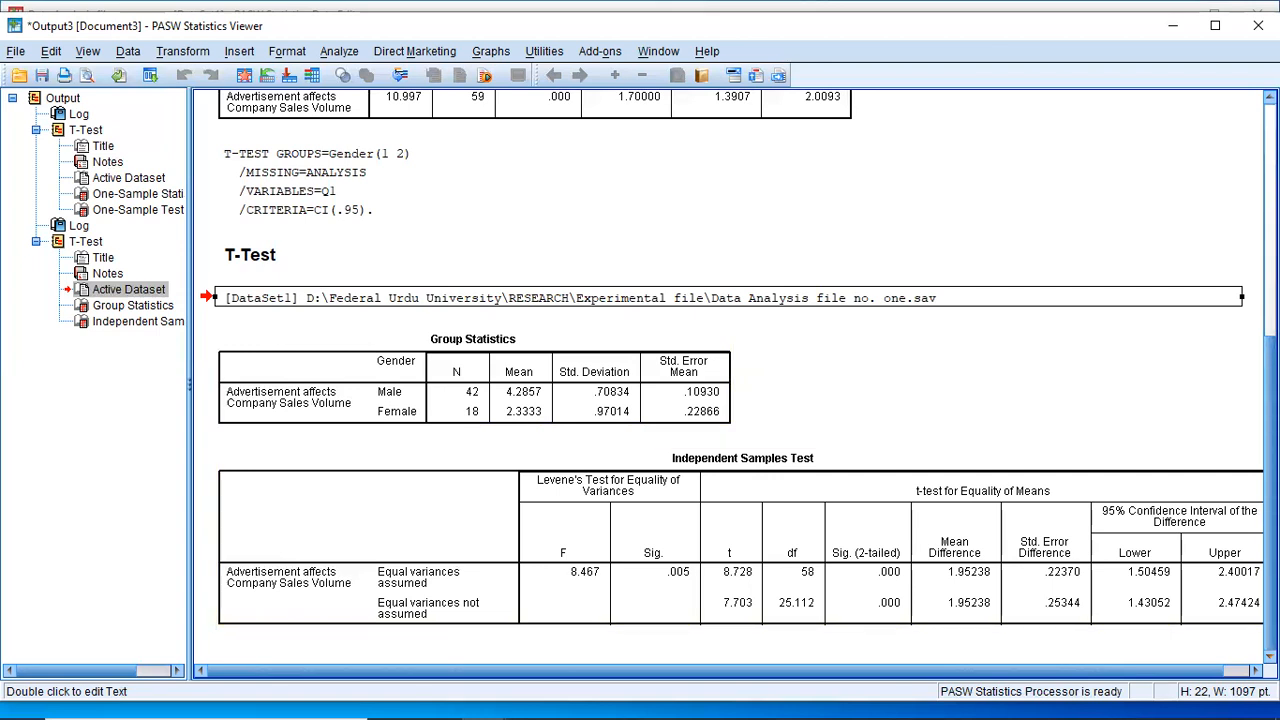
scroll(729, 384, "right", 1)
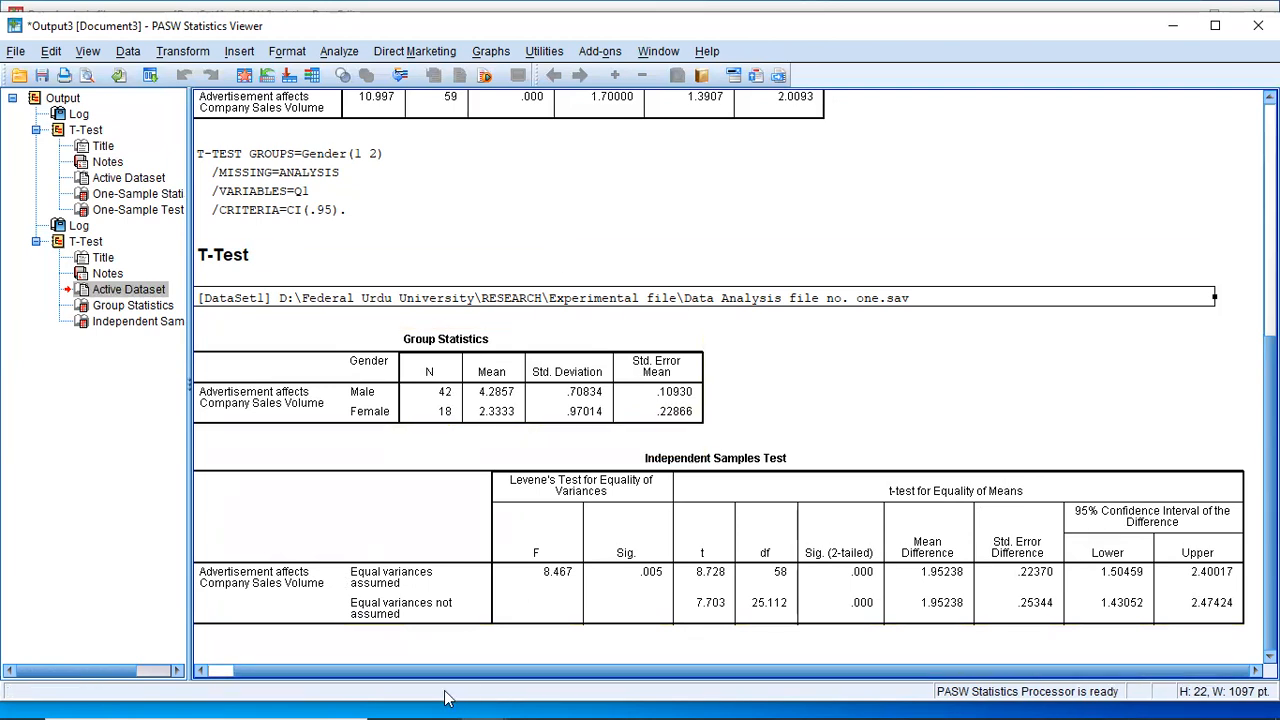
Return to the Data Analysis file no. one.sav data window and open the Paired-Samples T Test
left_click(482, 700)
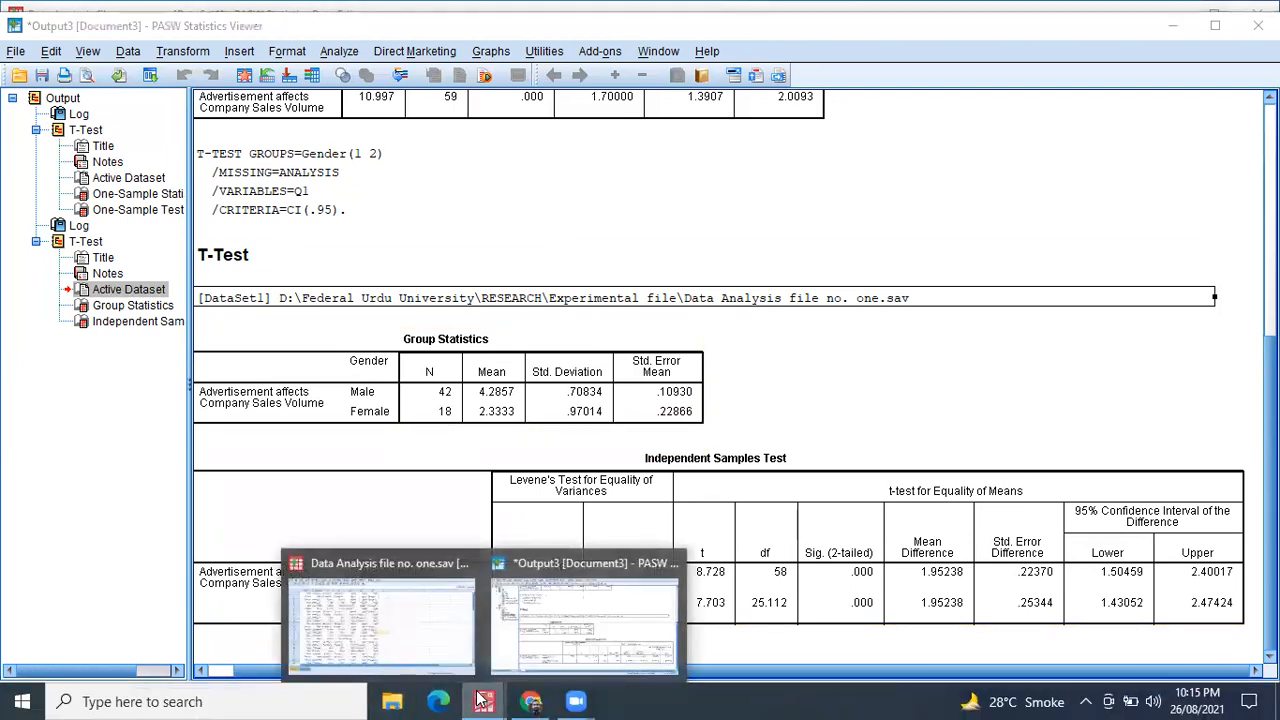
left_click(420, 643)
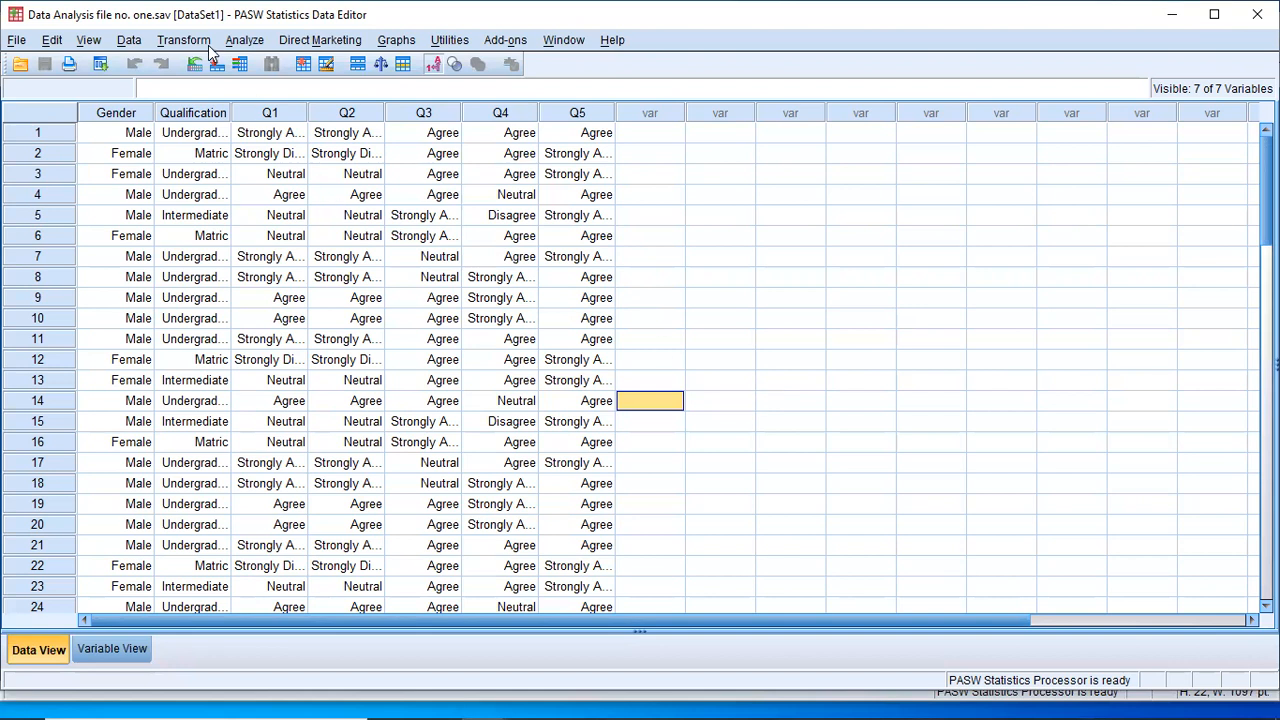
left_click(252, 40)
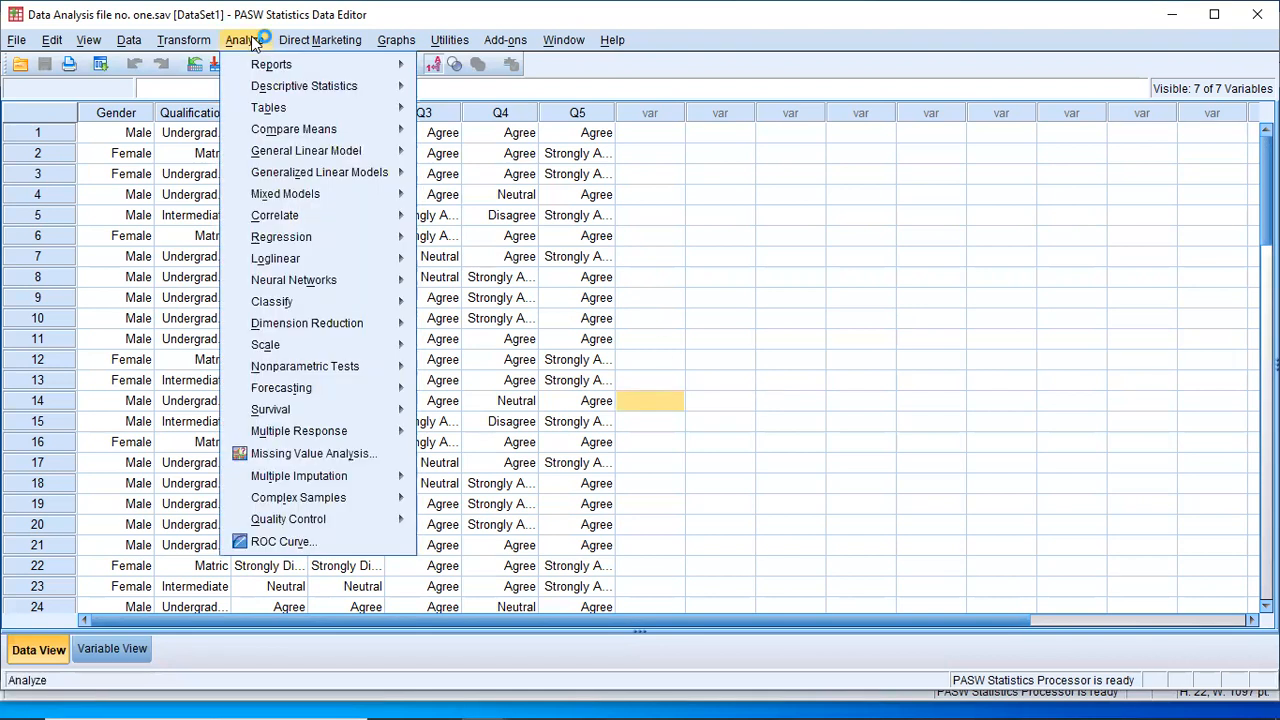
mouse_move(292, 133)
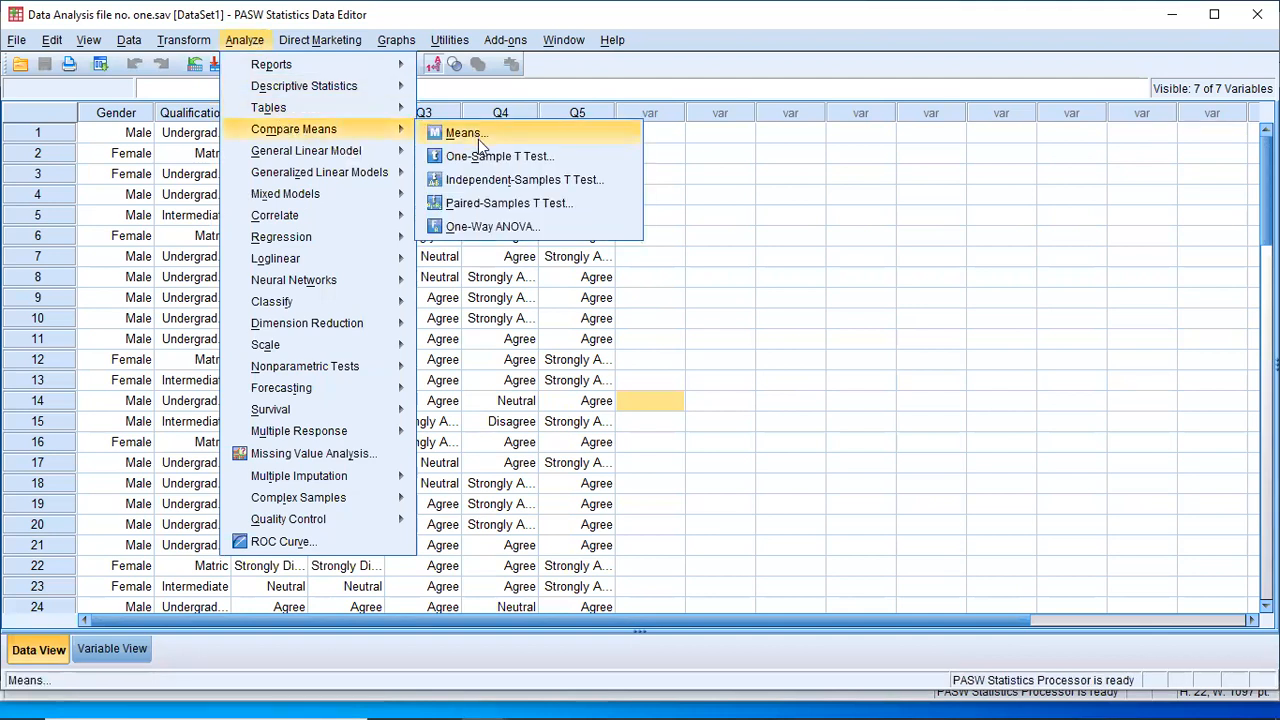
left_click(536, 204)
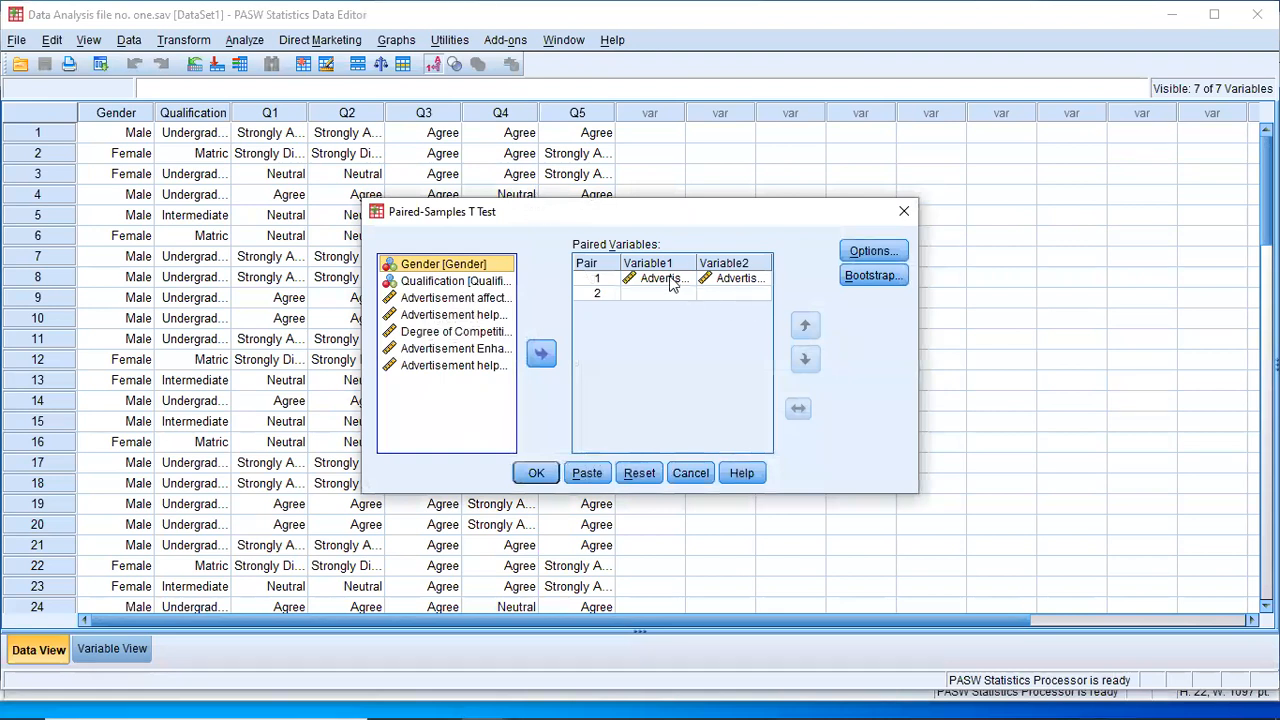
Remove both existing variables from pair 1 of the paired-samples test
left_click(670, 282)
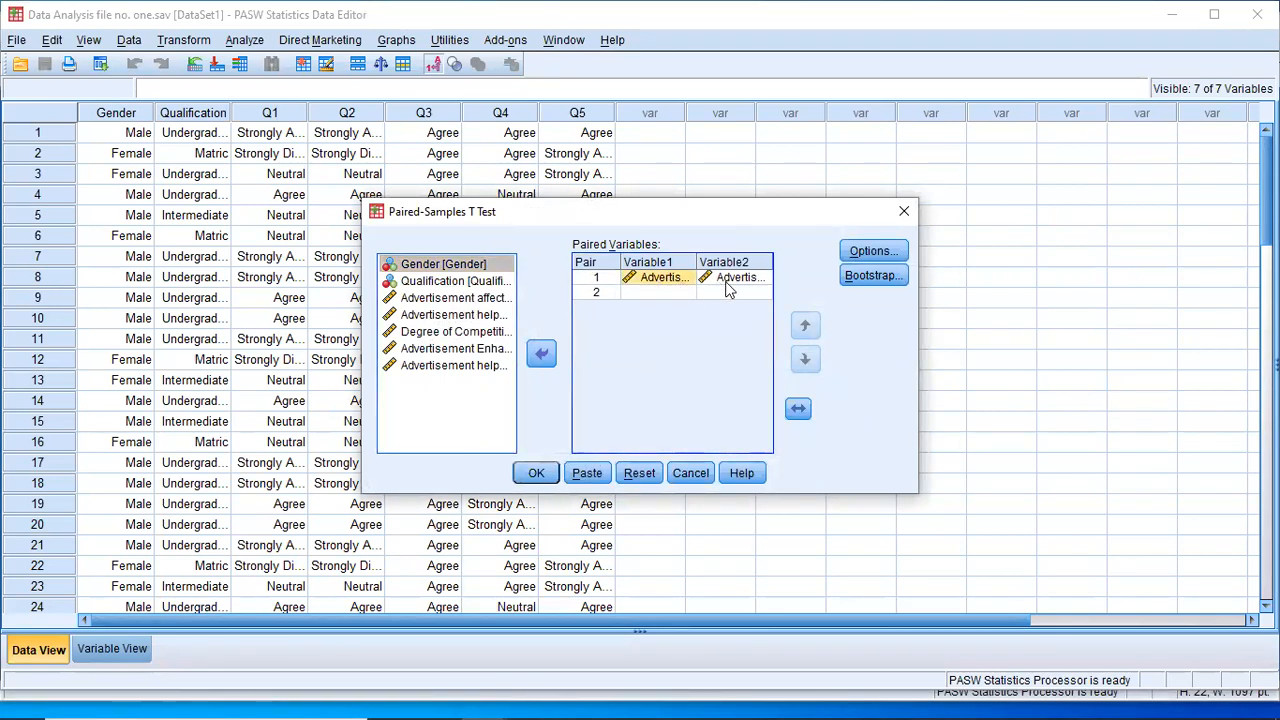
left_click(465, 298)
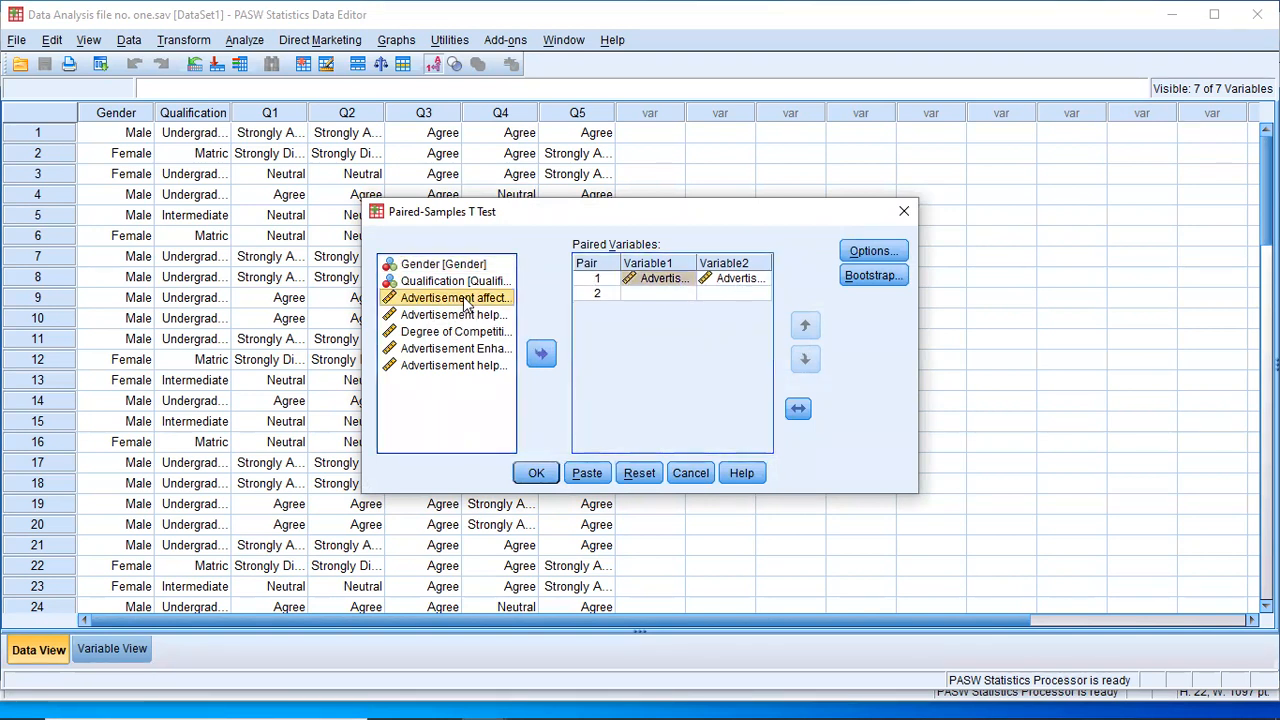
left_click(648, 284)
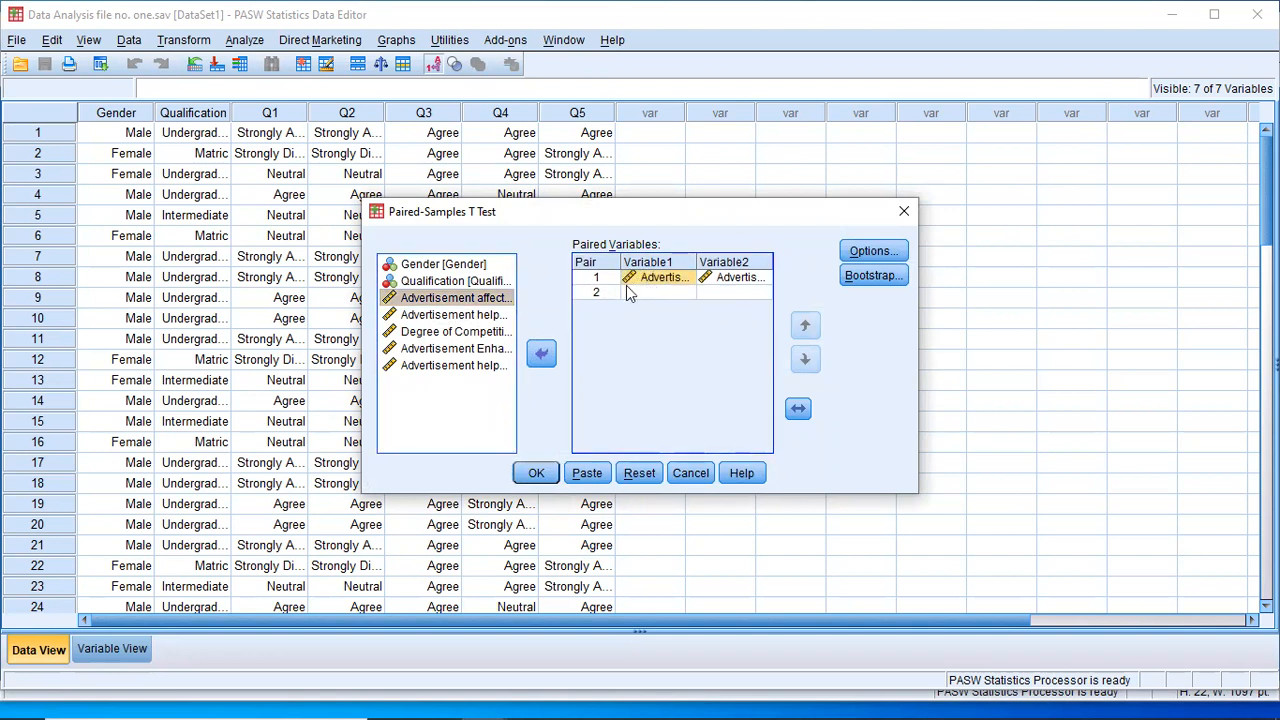
left_click(542, 353)
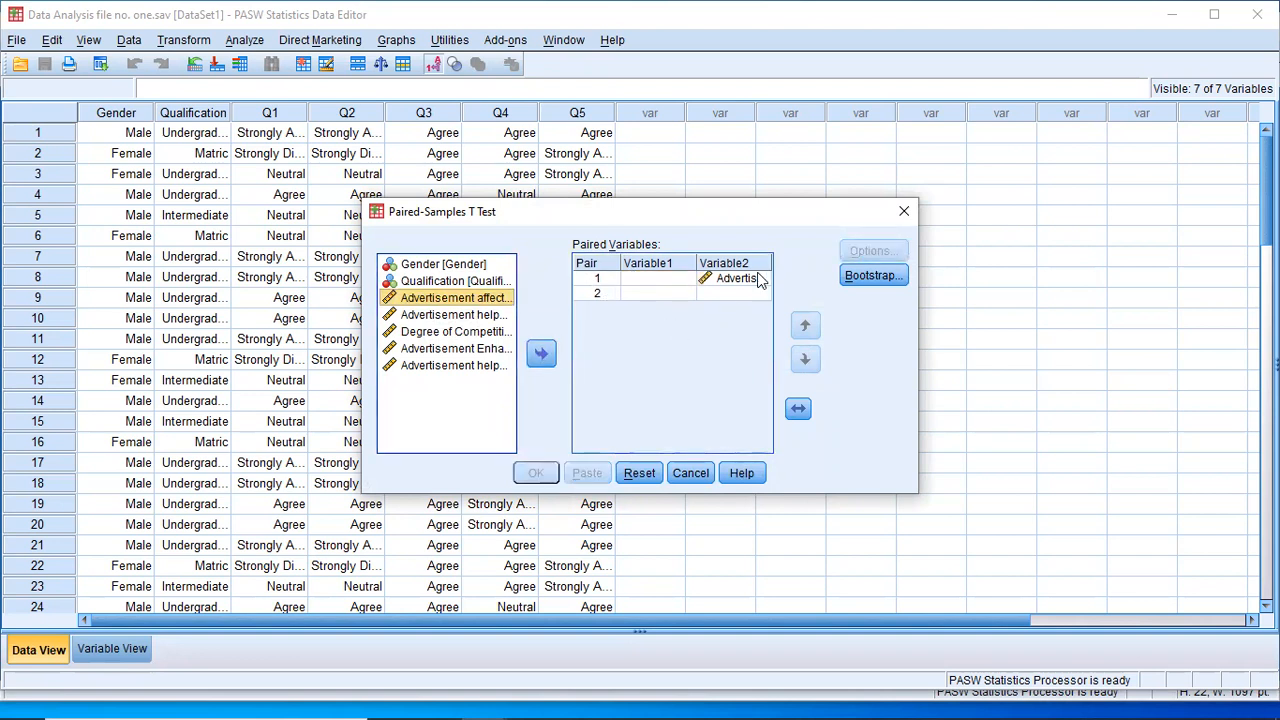
left_click(758, 278)
left_click(549, 356)
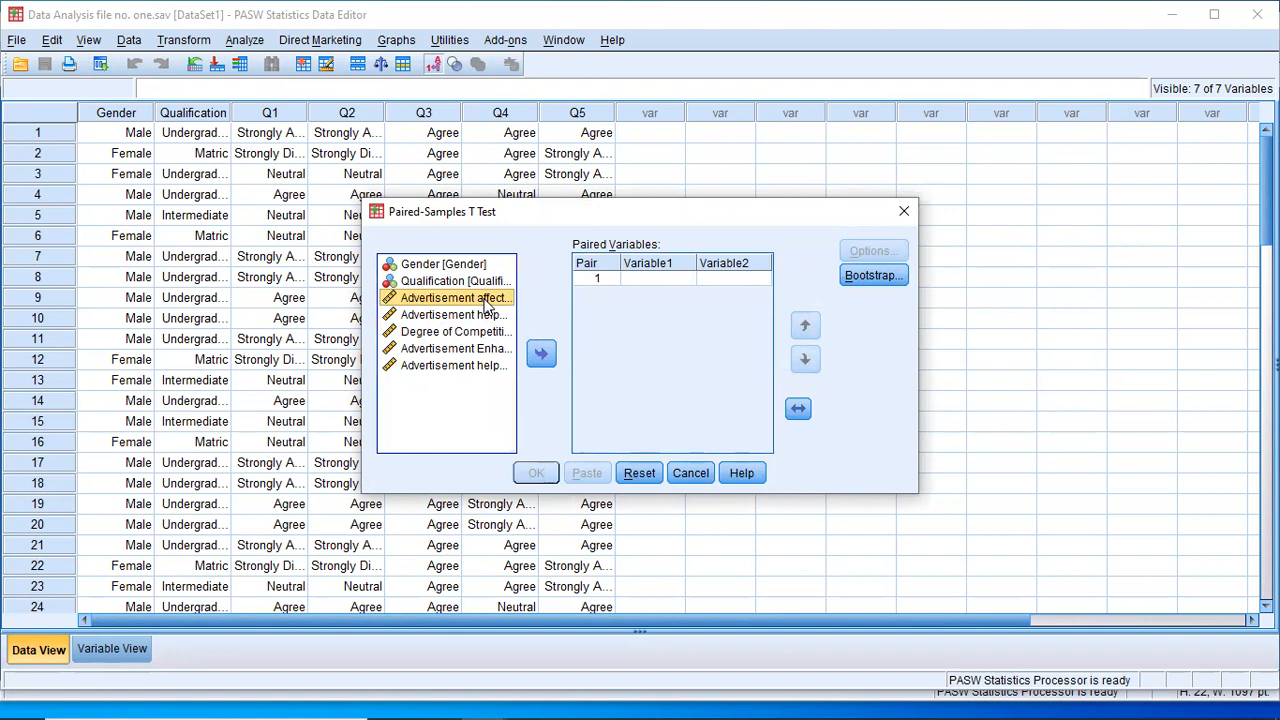
Pair Advertisement affects Company Sales Volume with Advertisement Enhances the Purchase of Organizational Products as pair 1
left_click(541, 353)
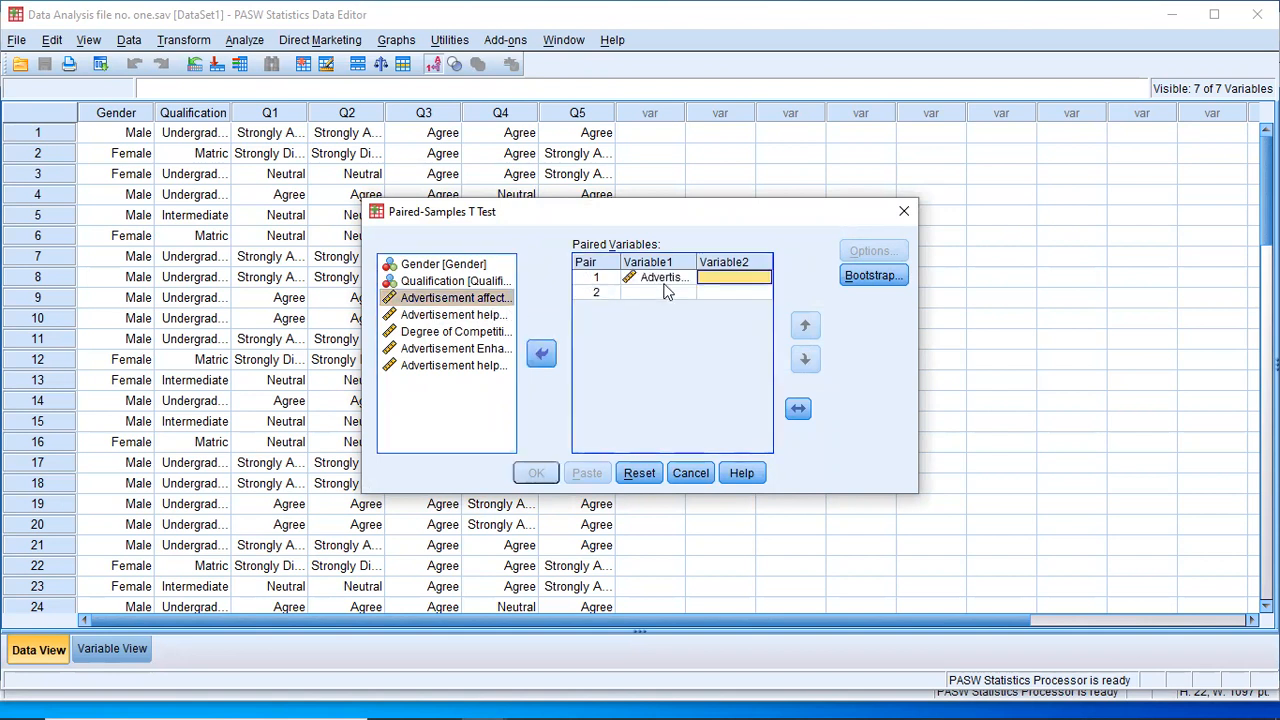
left_click(470, 316)
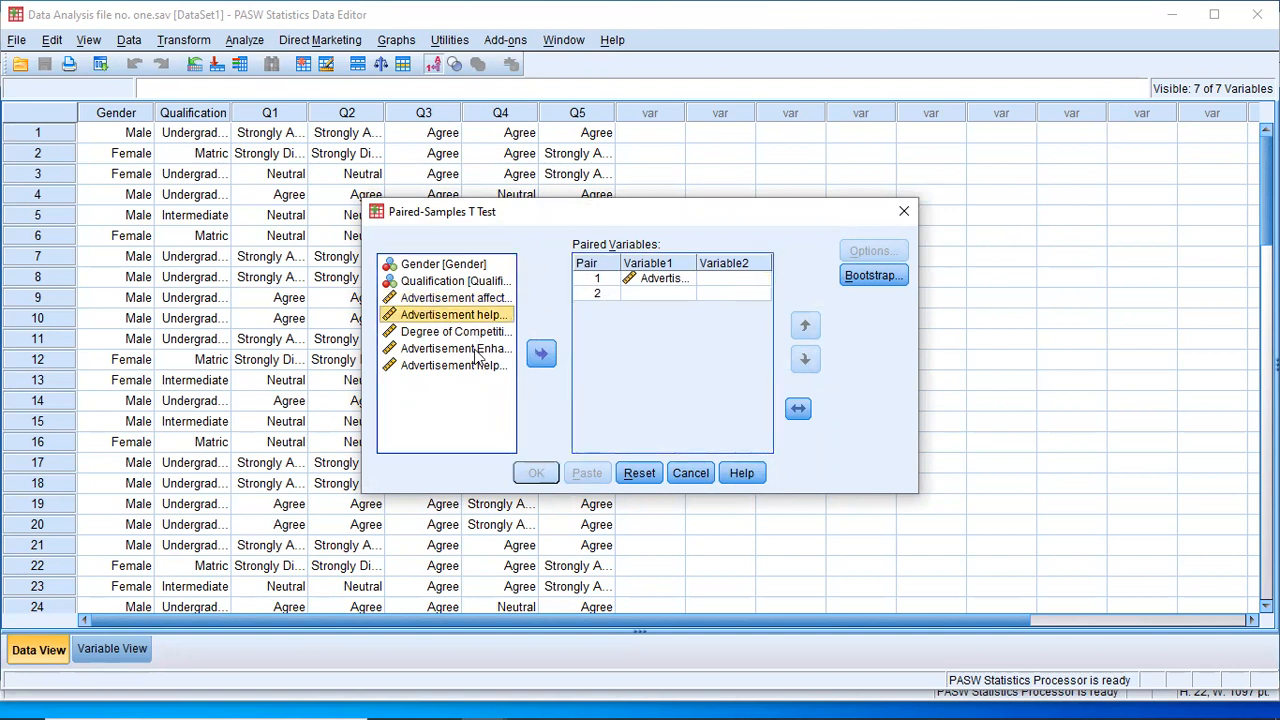
left_click(478, 349)
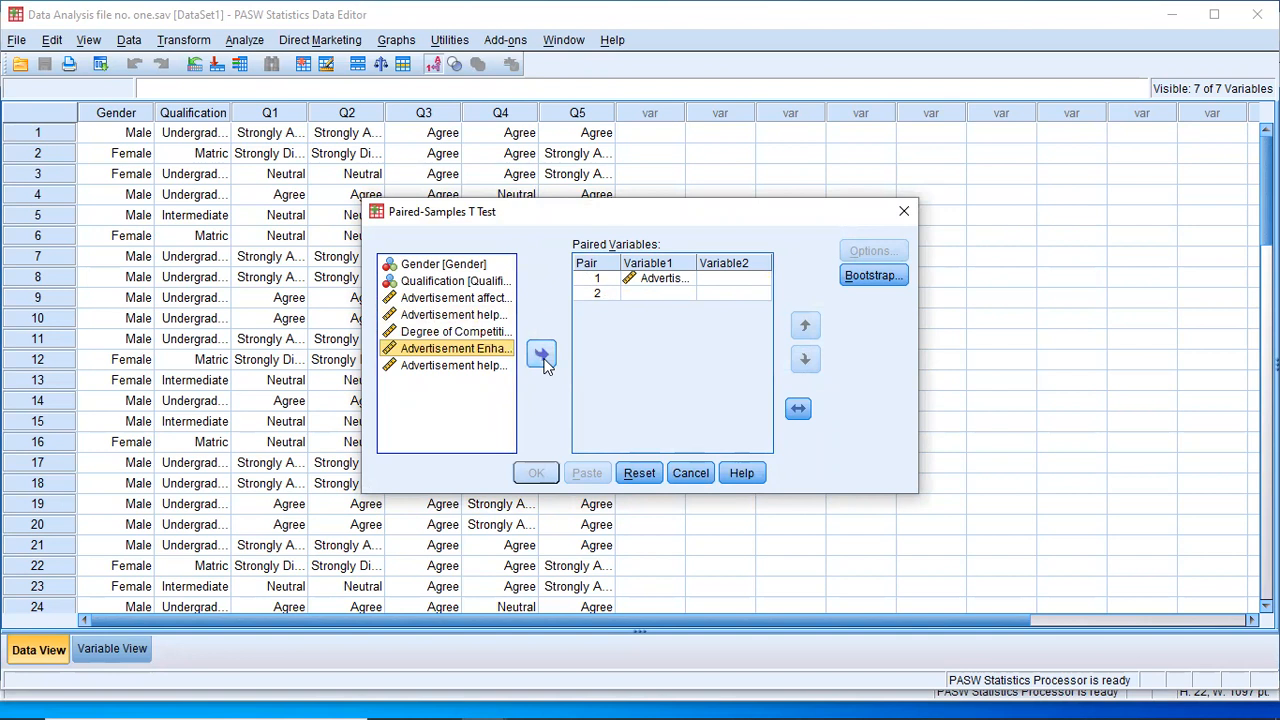
left_click(541, 353)
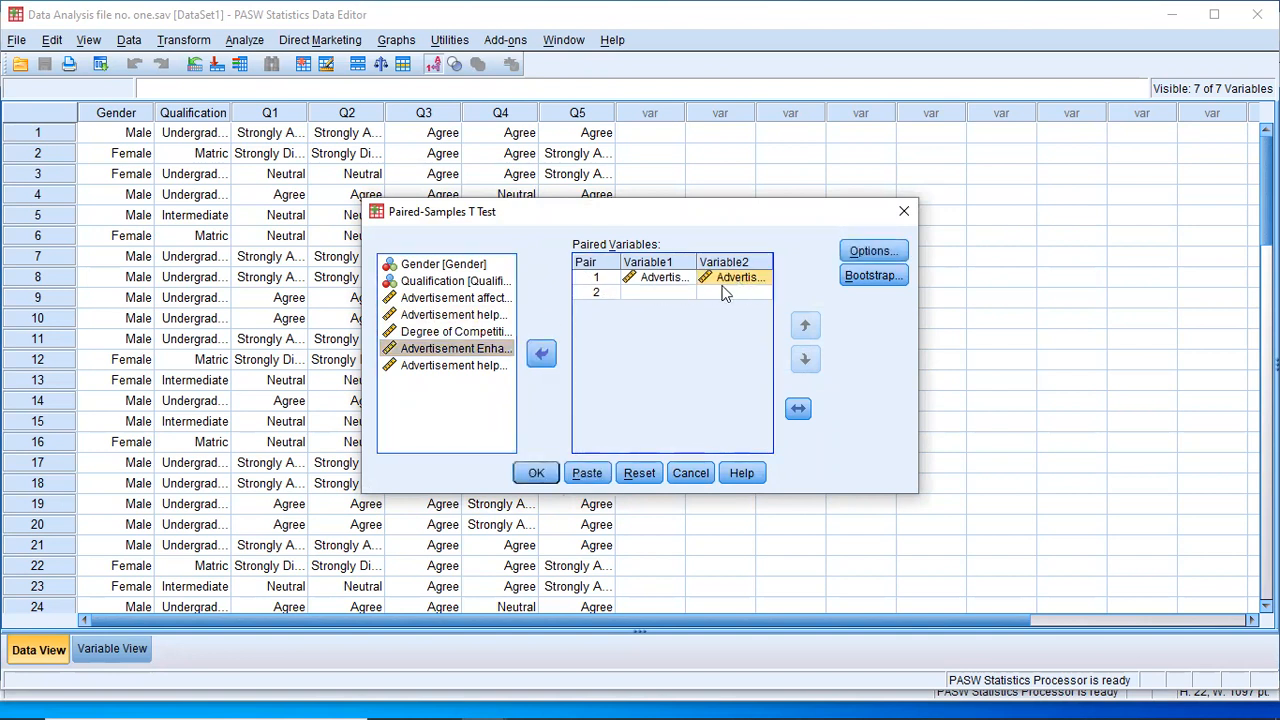
Run the paired-samples test with a 95% confidence interval and cases excluded analysis by analysis, and review its output tables
left_click(879, 248)
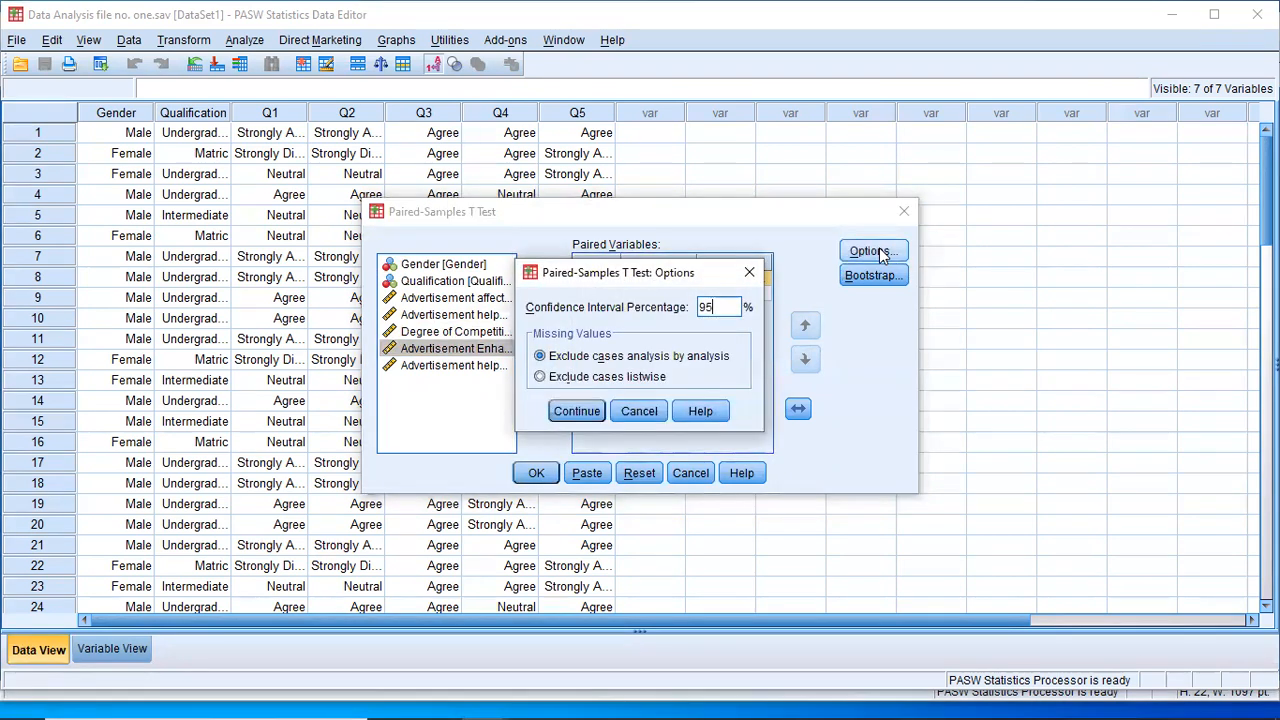
left_click(577, 411)
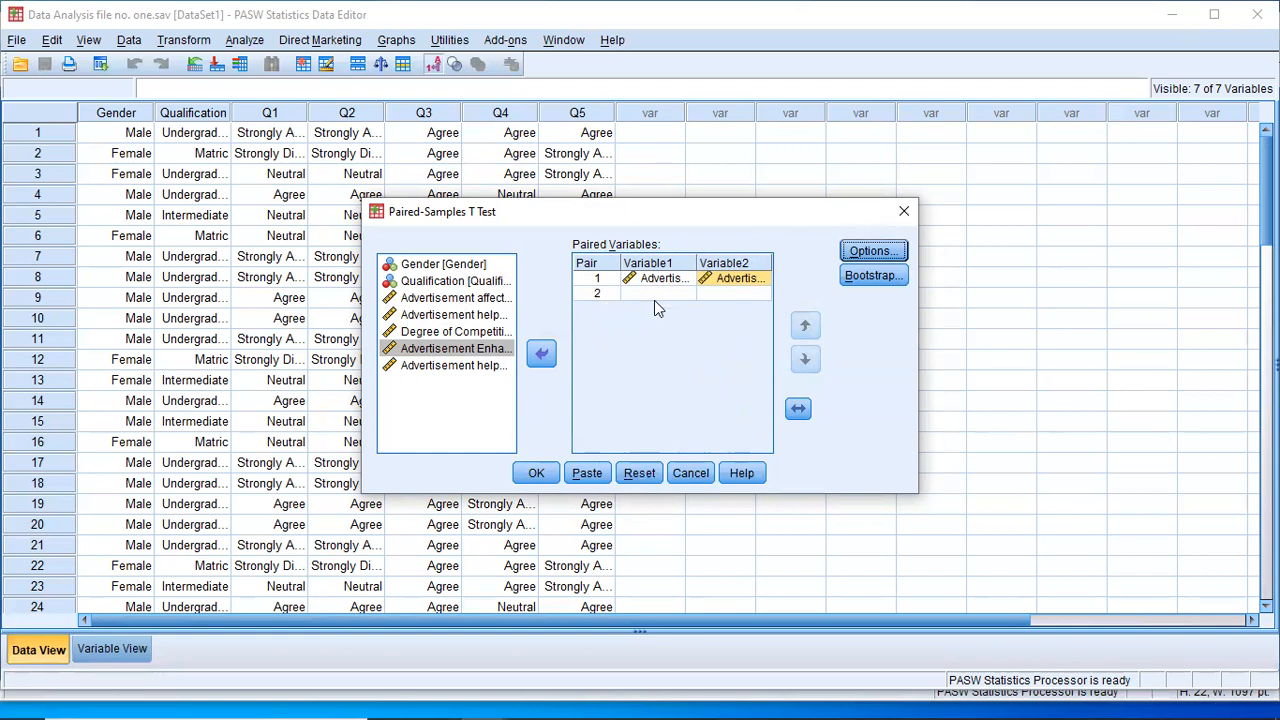
left_click(534, 474)
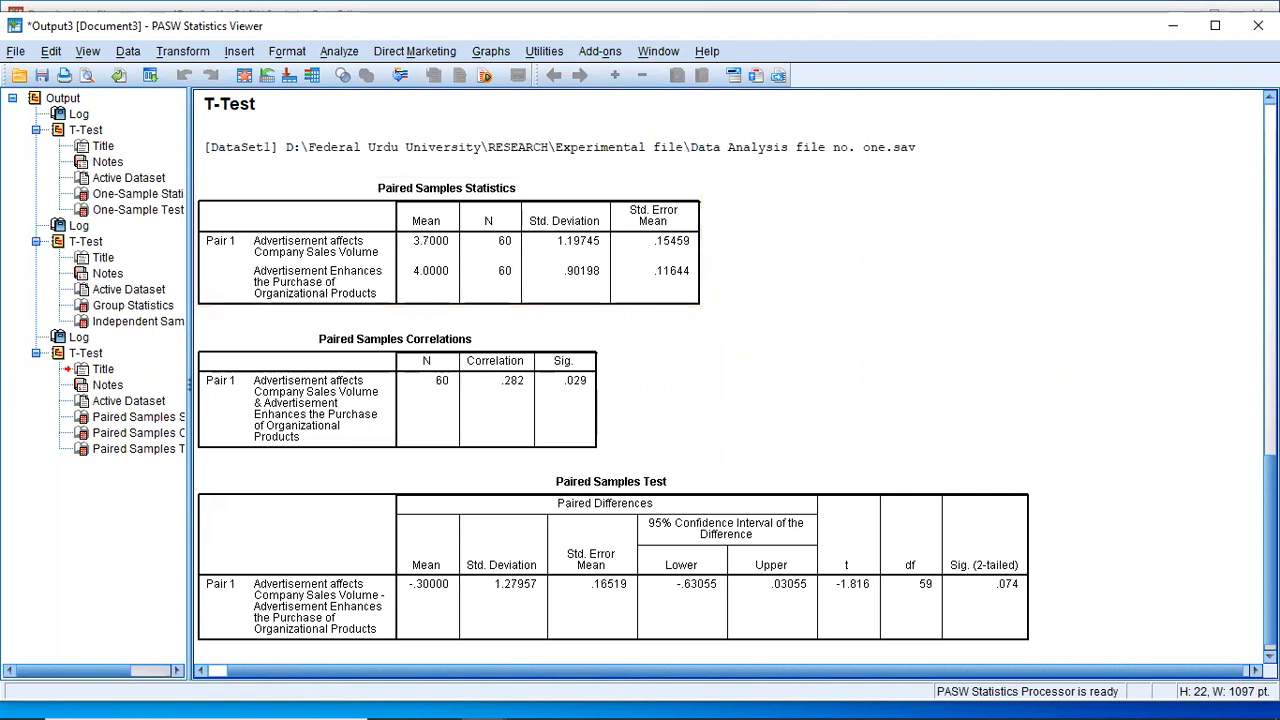
scroll(730, 380, "up", 10)
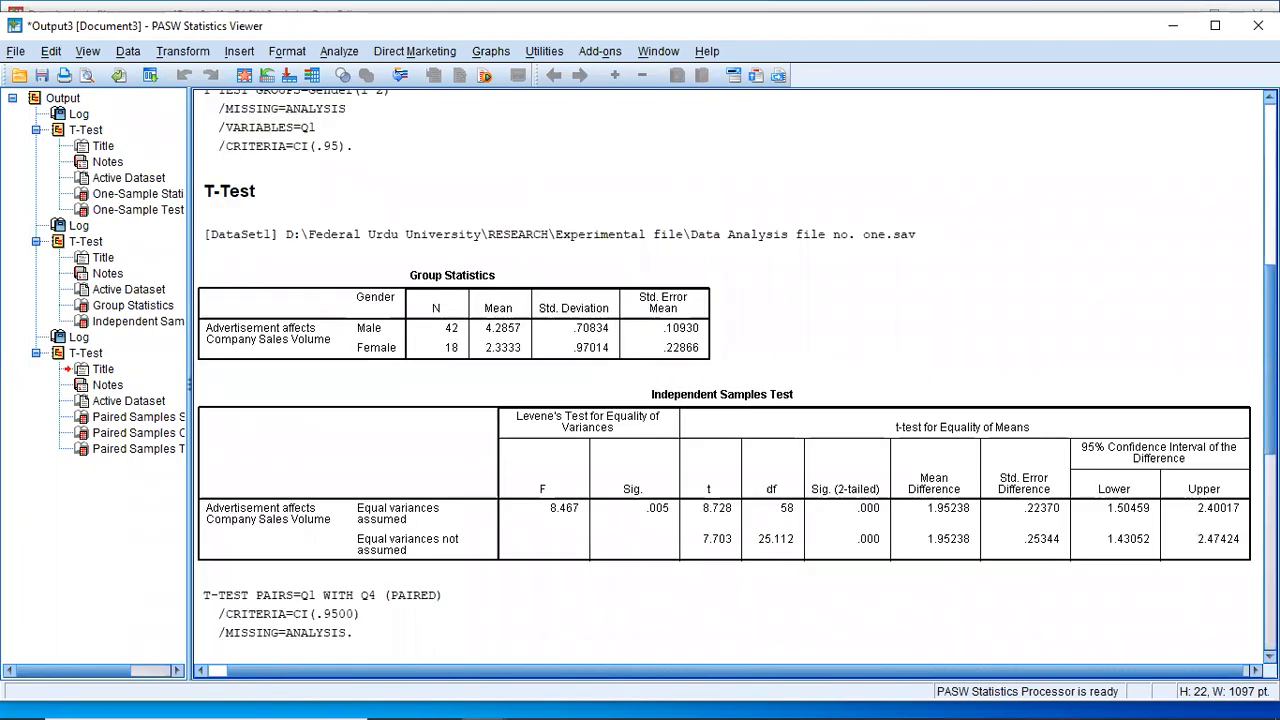
scroll(730, 380, "down", 10)
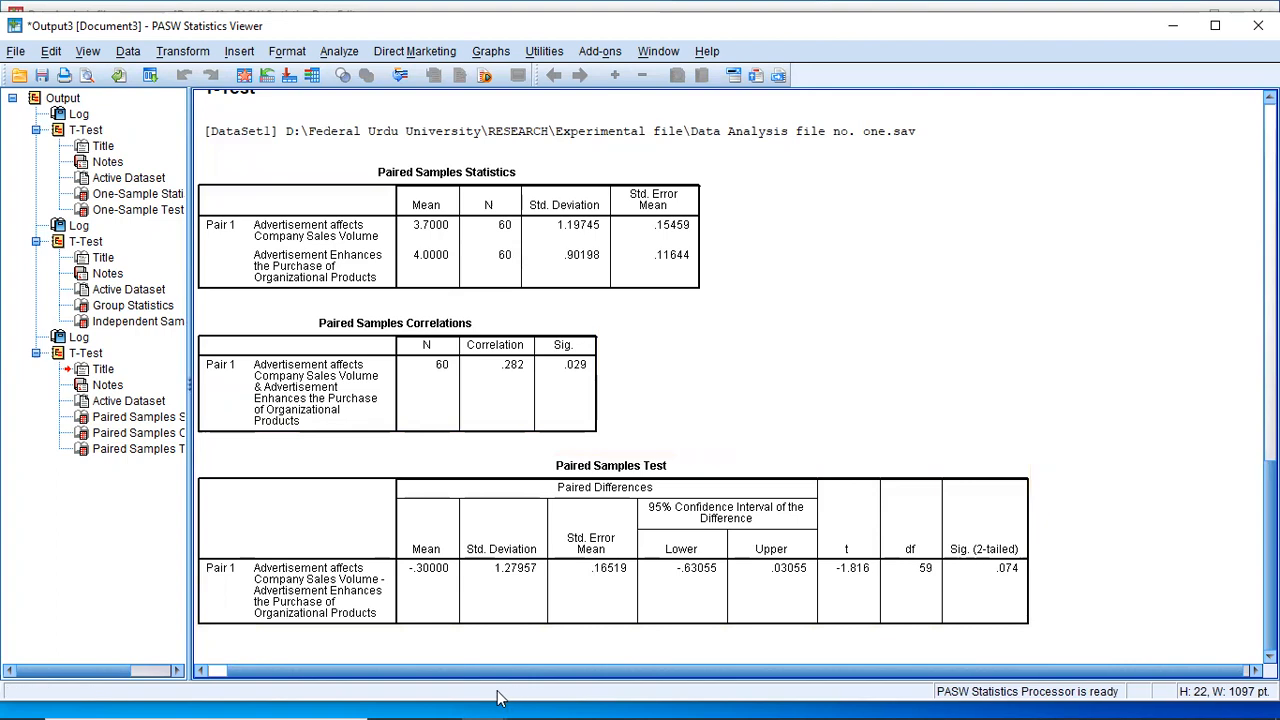
Go back to the survey data window and open the One-Way ANOVA
mouse_move(477, 705)
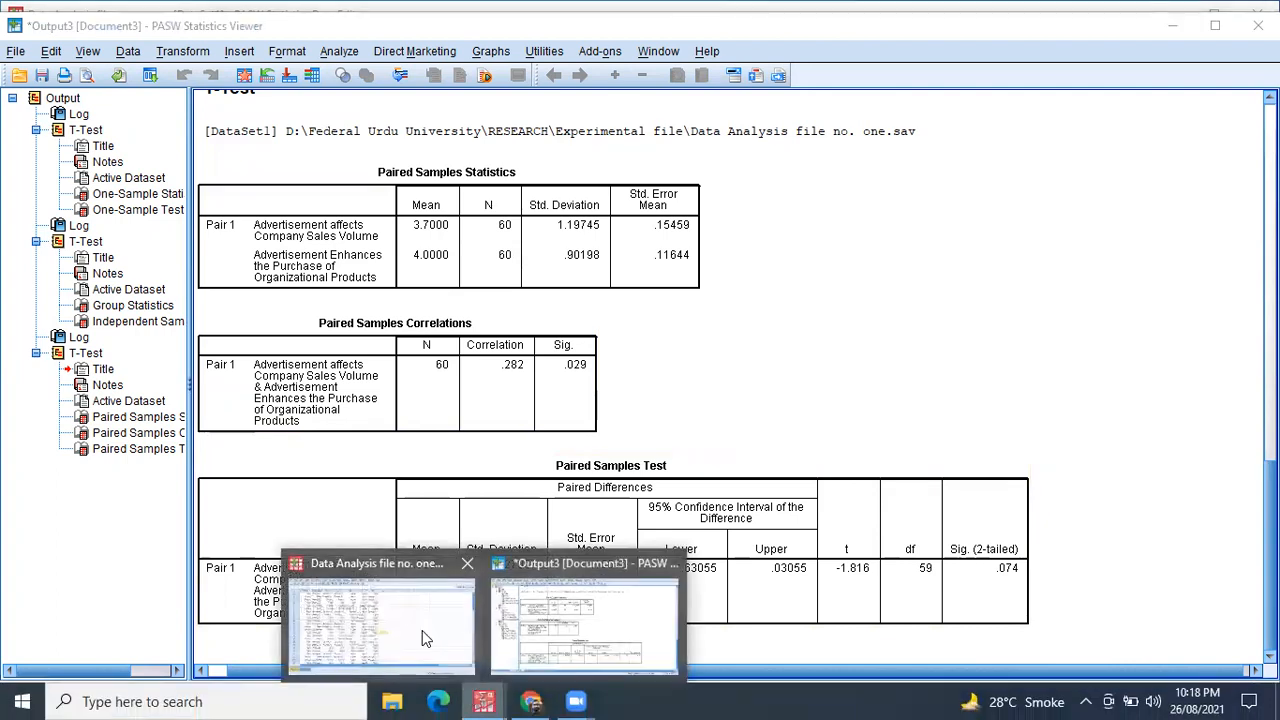
left_click(422, 630)
left_click(243, 41)
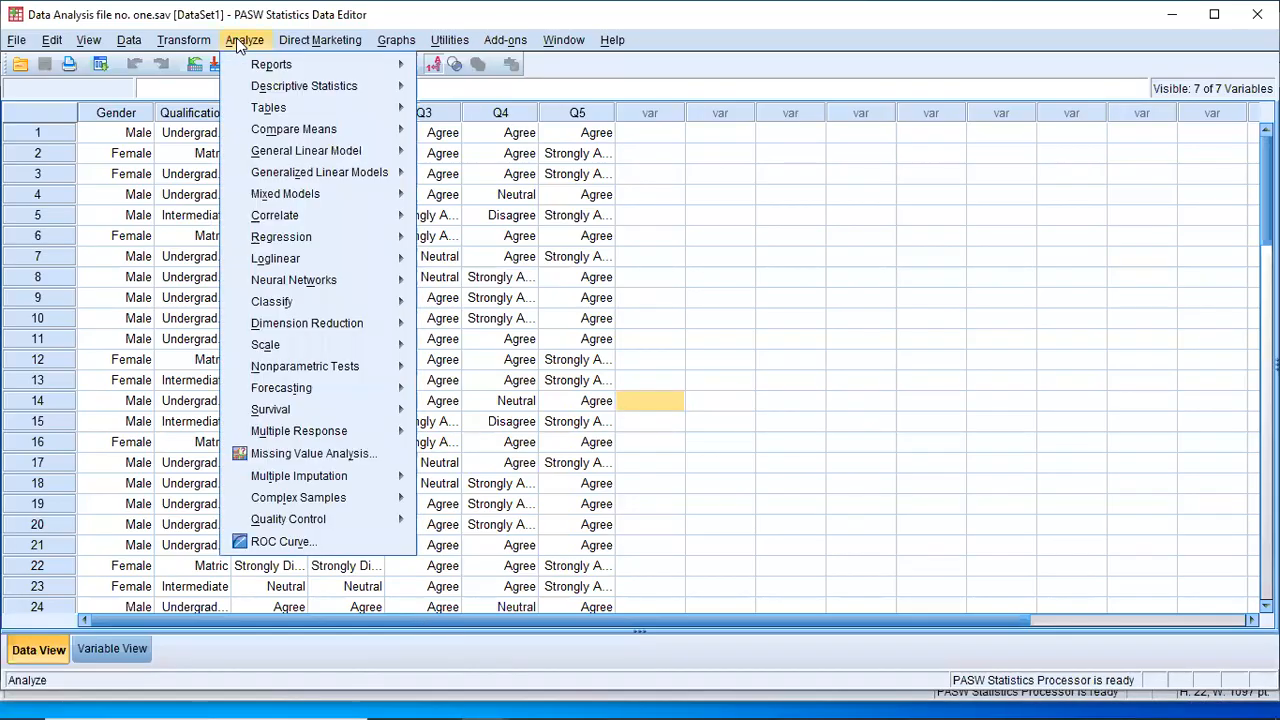
mouse_move(295, 133)
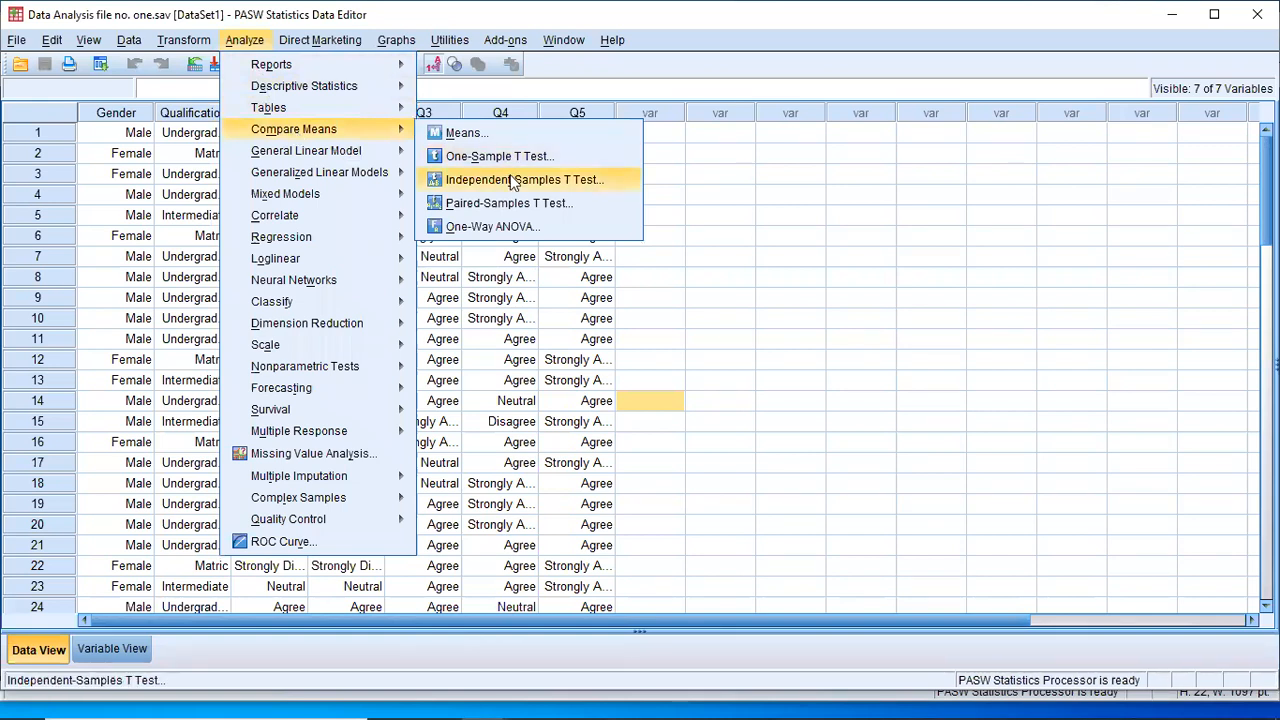
left_click(524, 236)
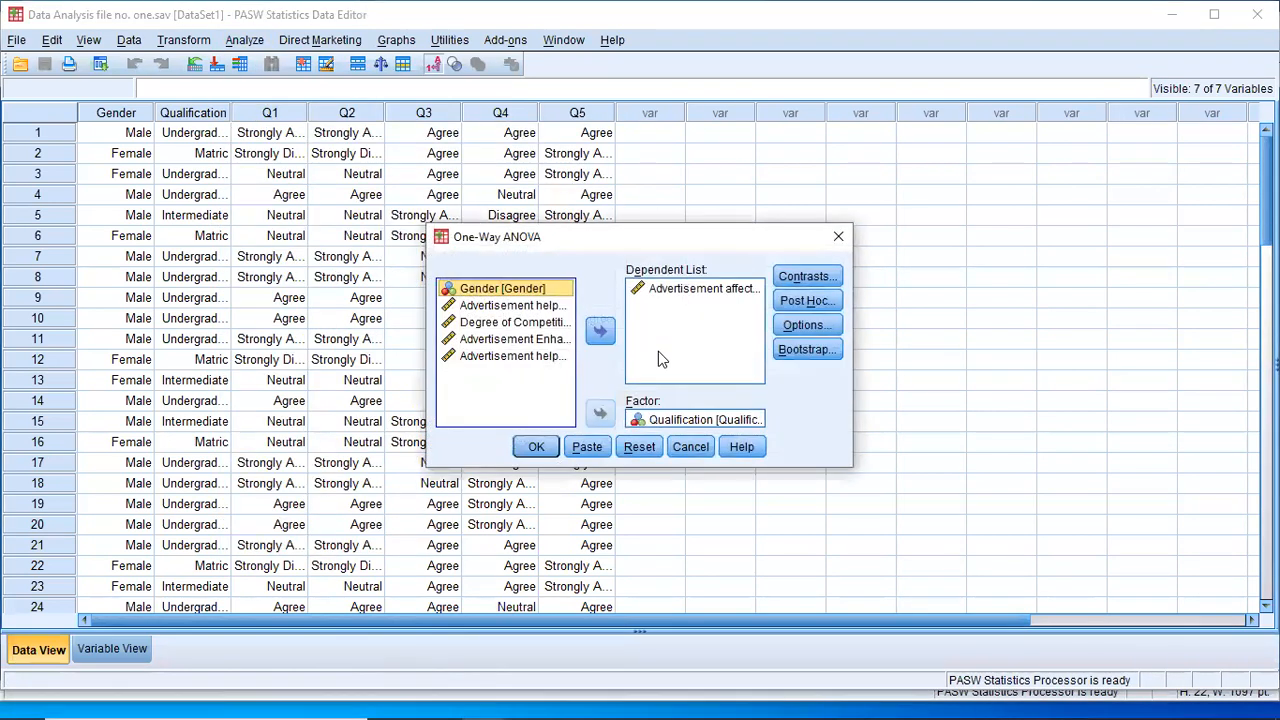
Run the one-way ANOVA with Advertisement affects Company Sales Volume as dependent, Qualification as factor and no contrasts
left_click(678, 300)
left_click(678, 300)
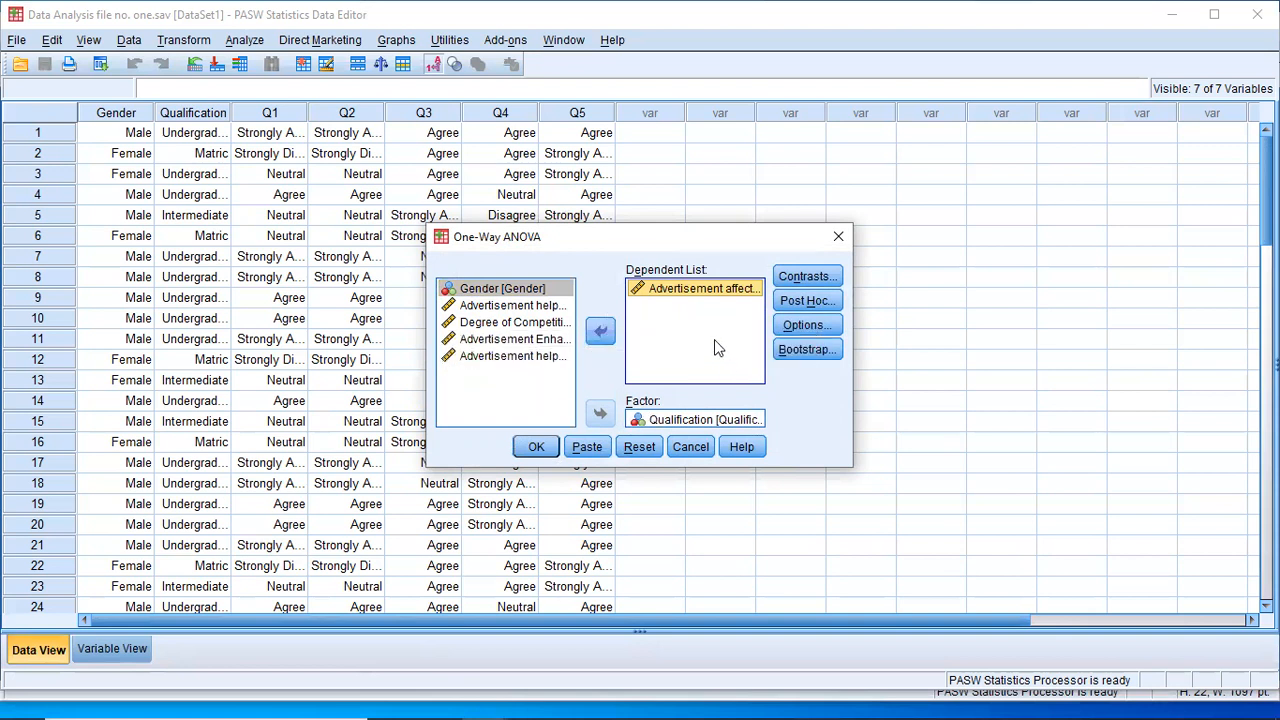
left_click(667, 420)
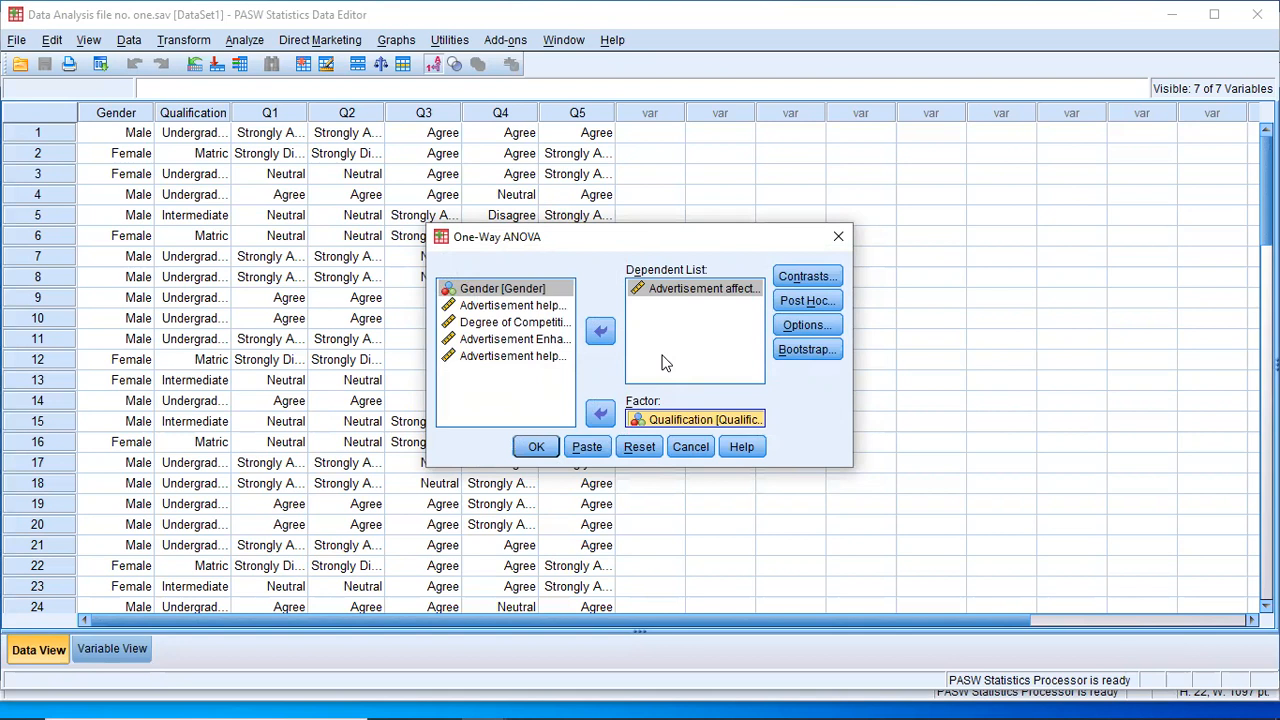
left_click(795, 276)
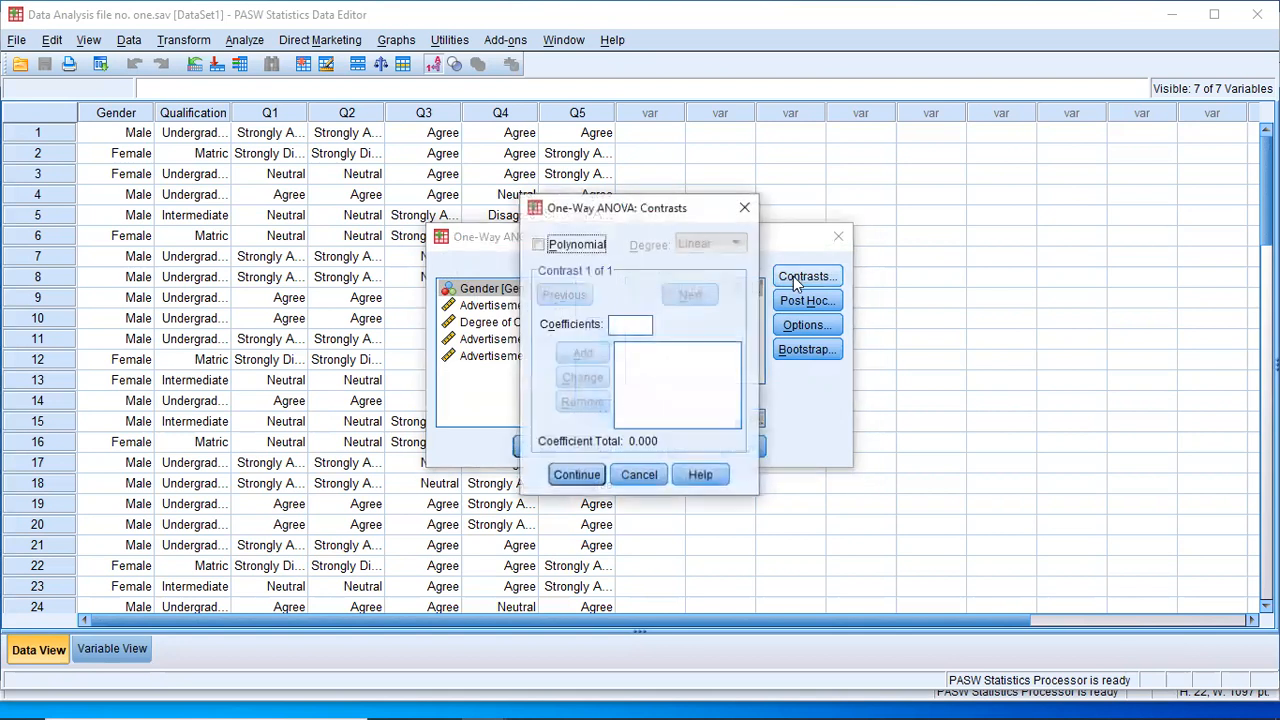
left_click(577, 475)
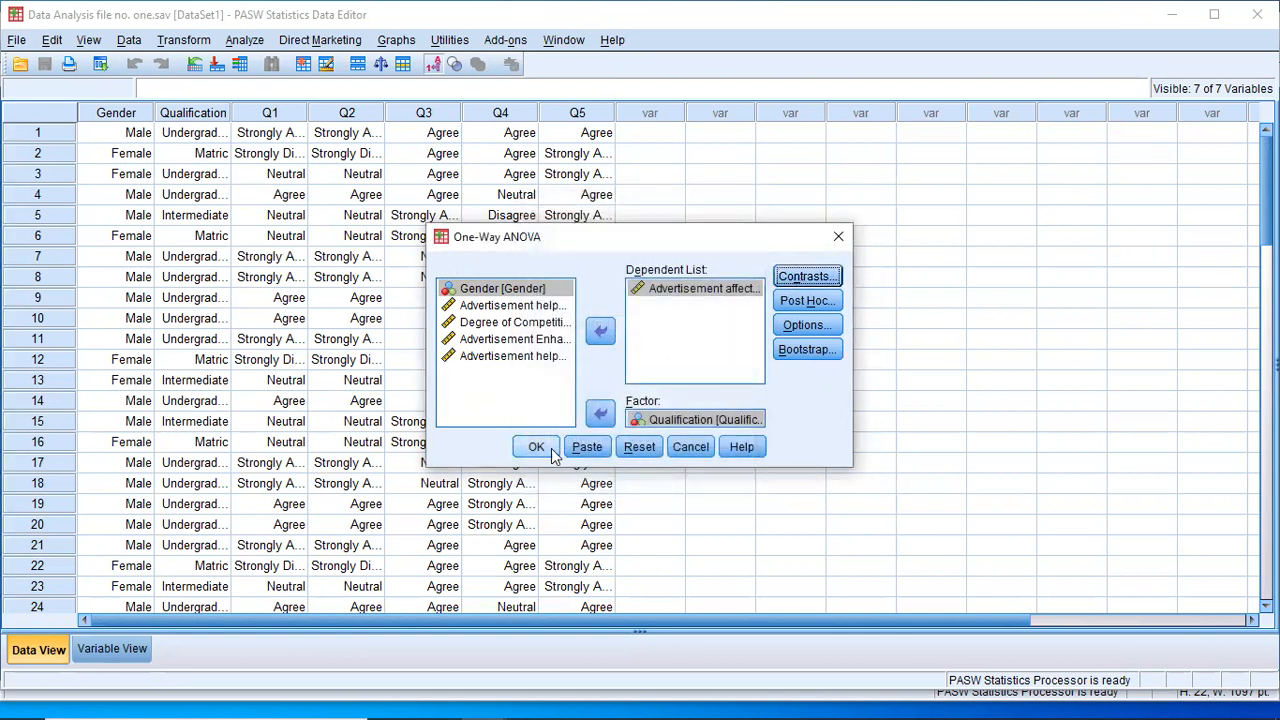
left_click(540, 447)
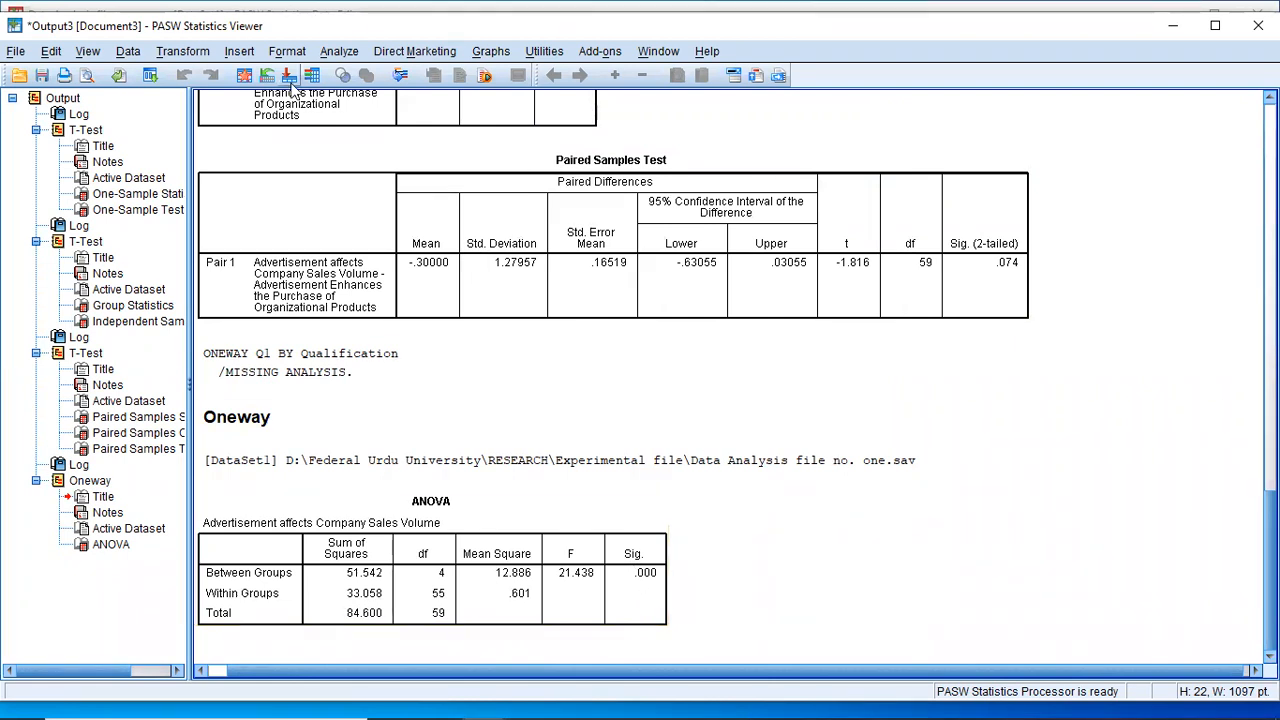
Reopen the One-Sample T Test from the output window, review its test variable and test value, and close it without running
left_click(330, 56)
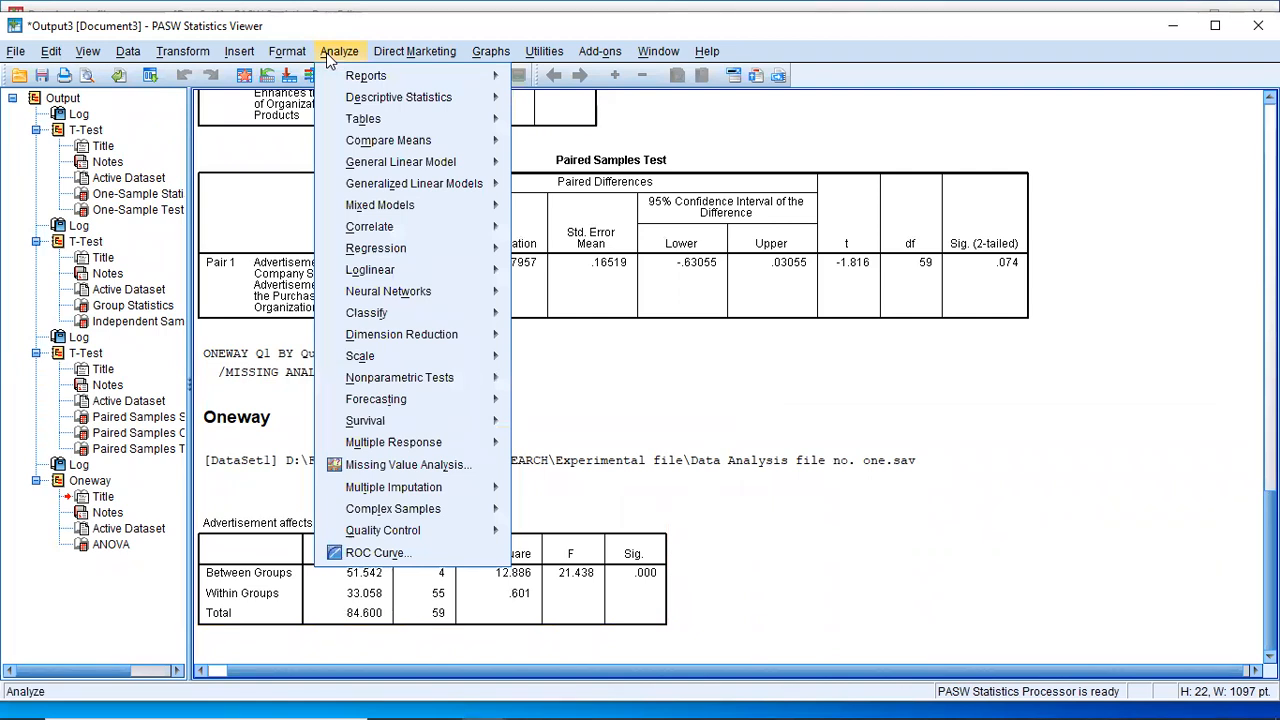
mouse_move(395, 207)
mouse_move(415, 143)
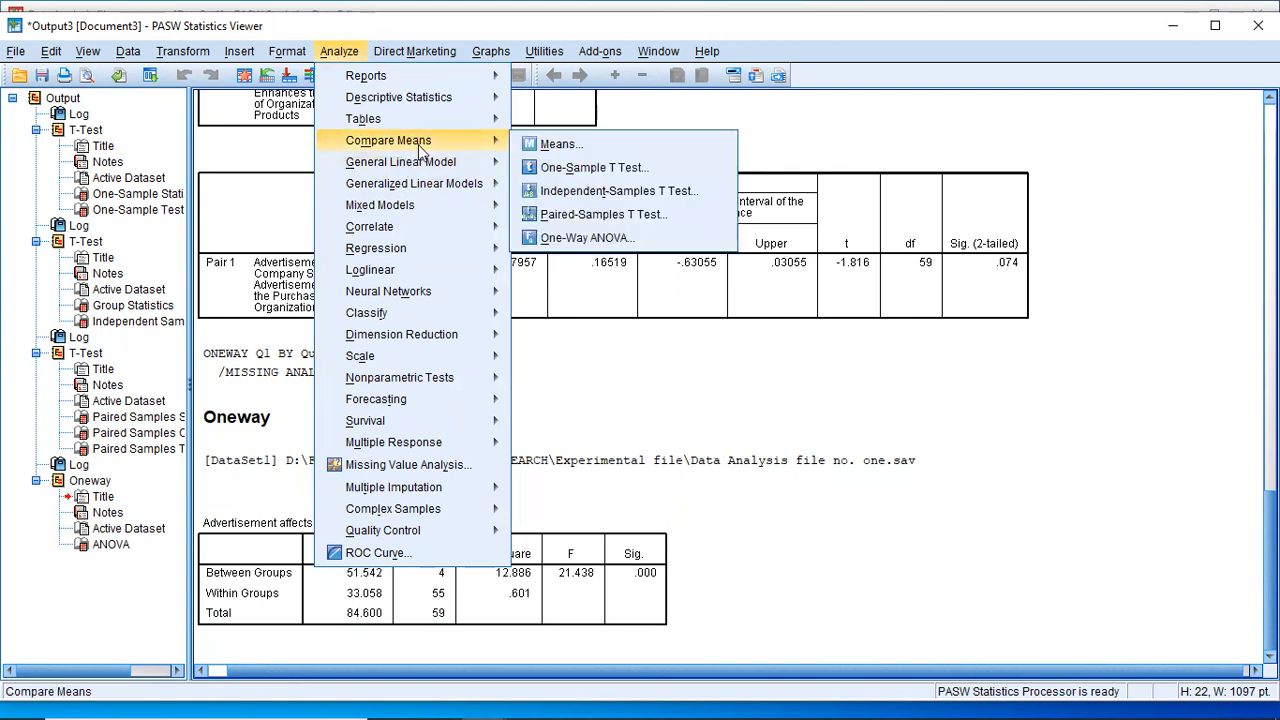
left_click(561, 170)
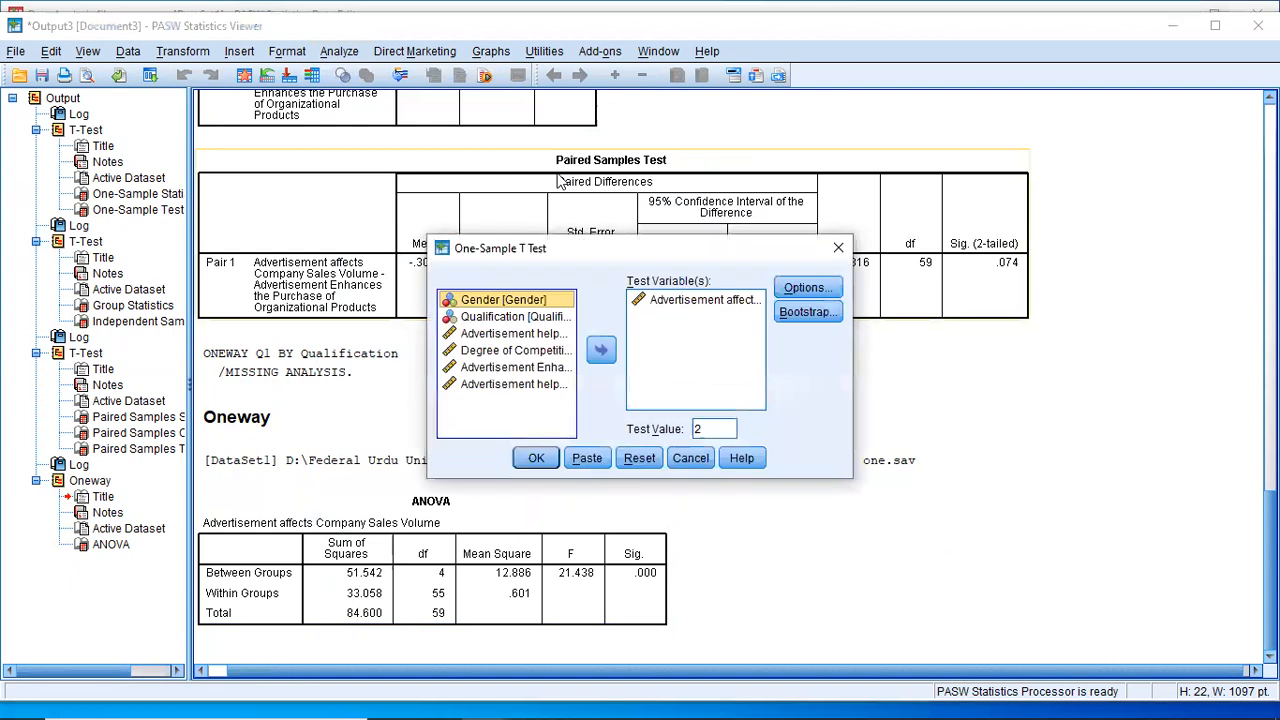
double_click(710, 429)
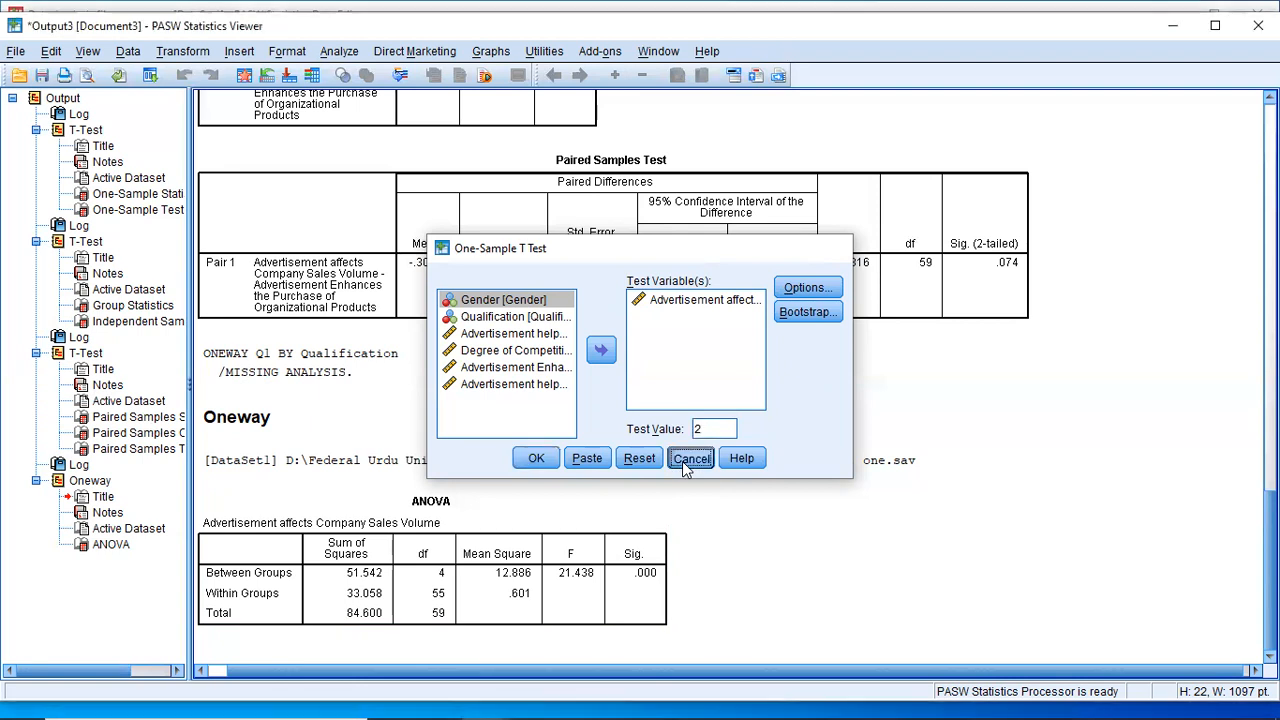
left_click(686, 463)
Reopen the Independent-Samples T Test, review its test variable and grouping variable, and close it without running
left_click(350, 53)
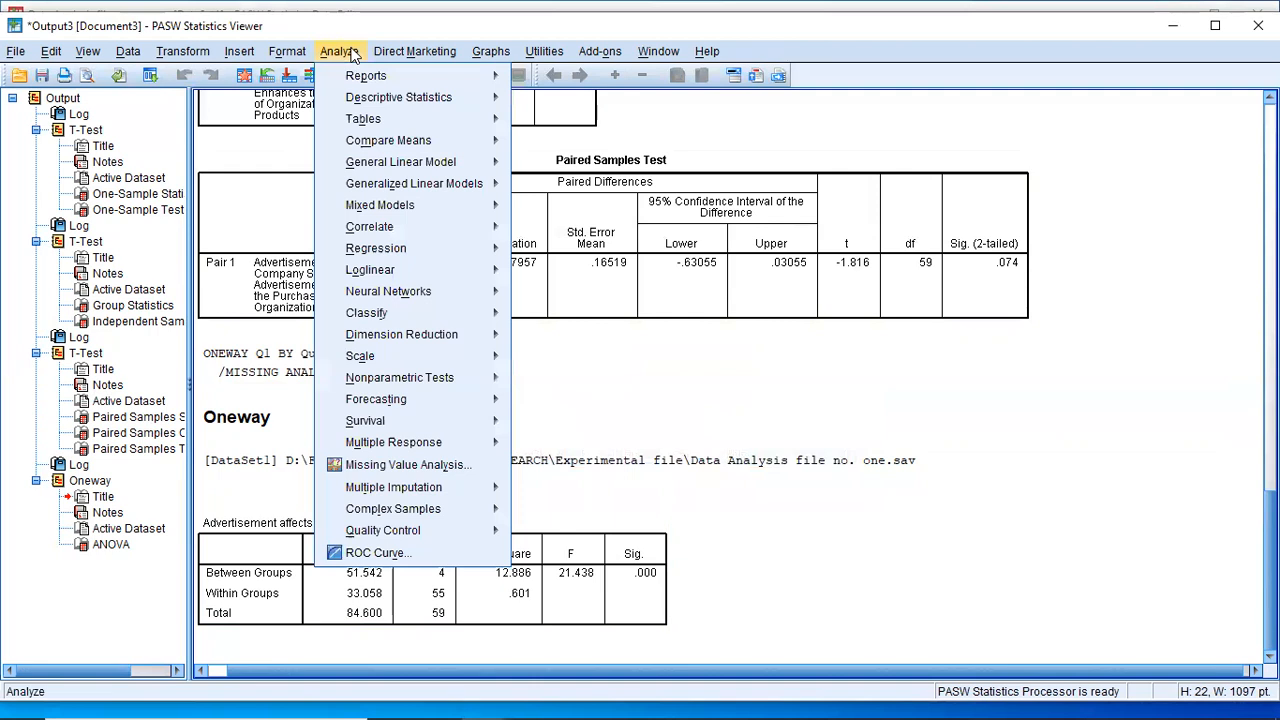
mouse_move(390, 140)
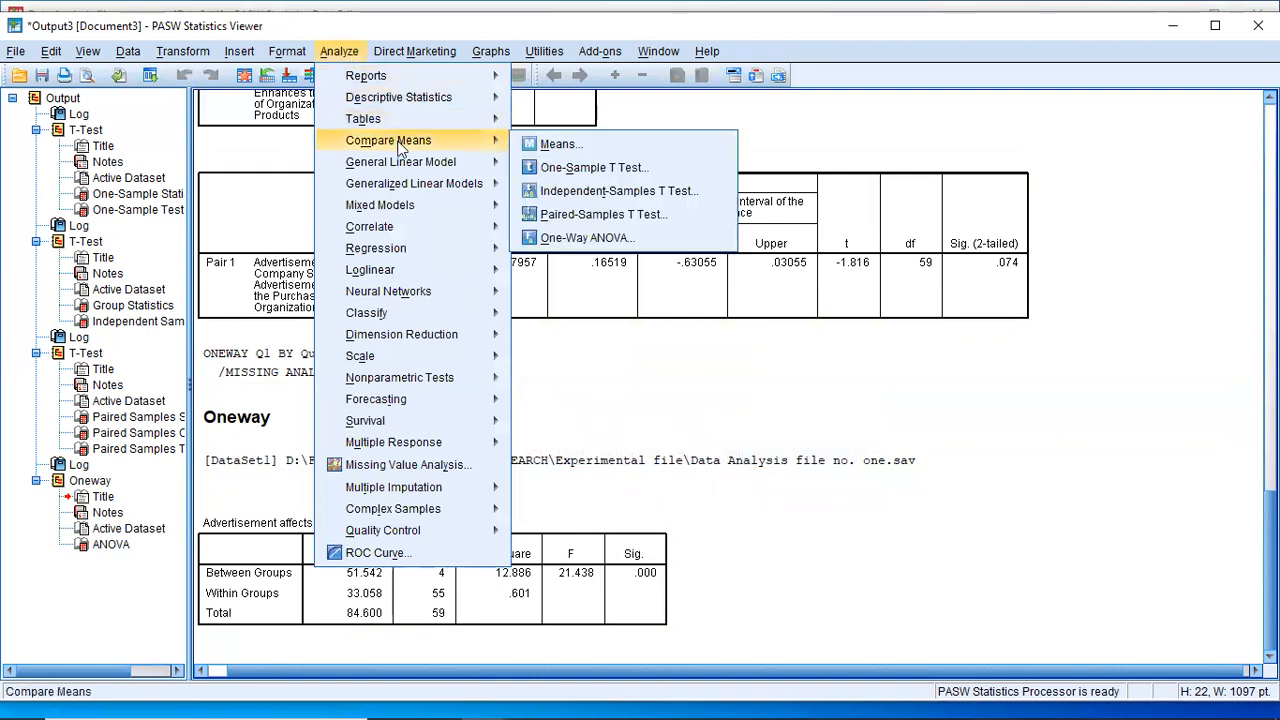
left_click(600, 190)
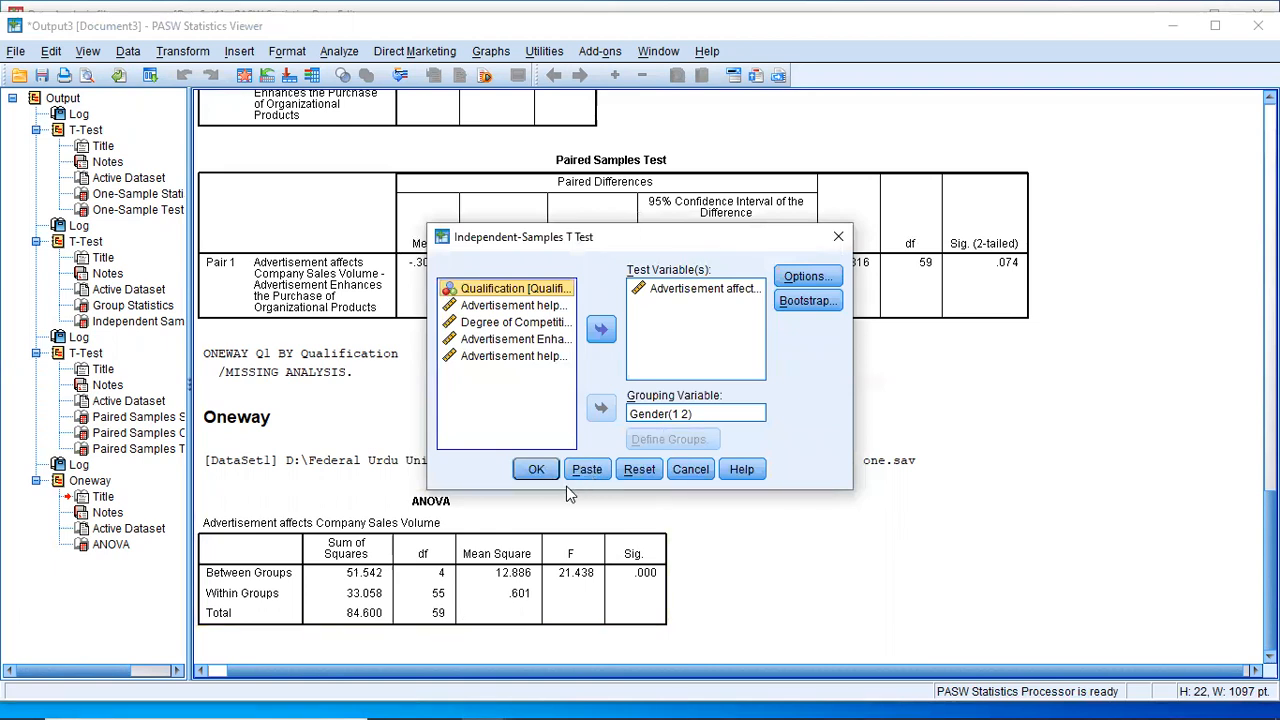
left_click(838, 240)
Reopen the Paired-Samples T Test to review its setup without running it
left_click(340, 52)
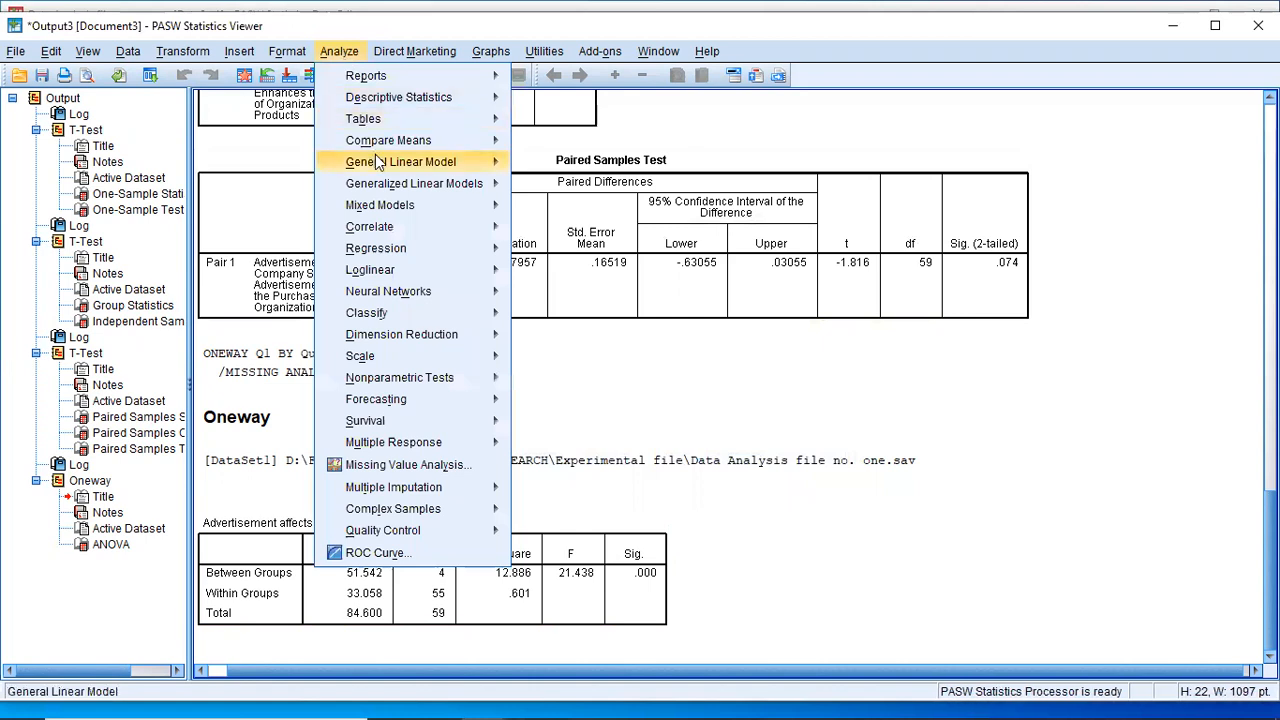
mouse_move(400, 145)
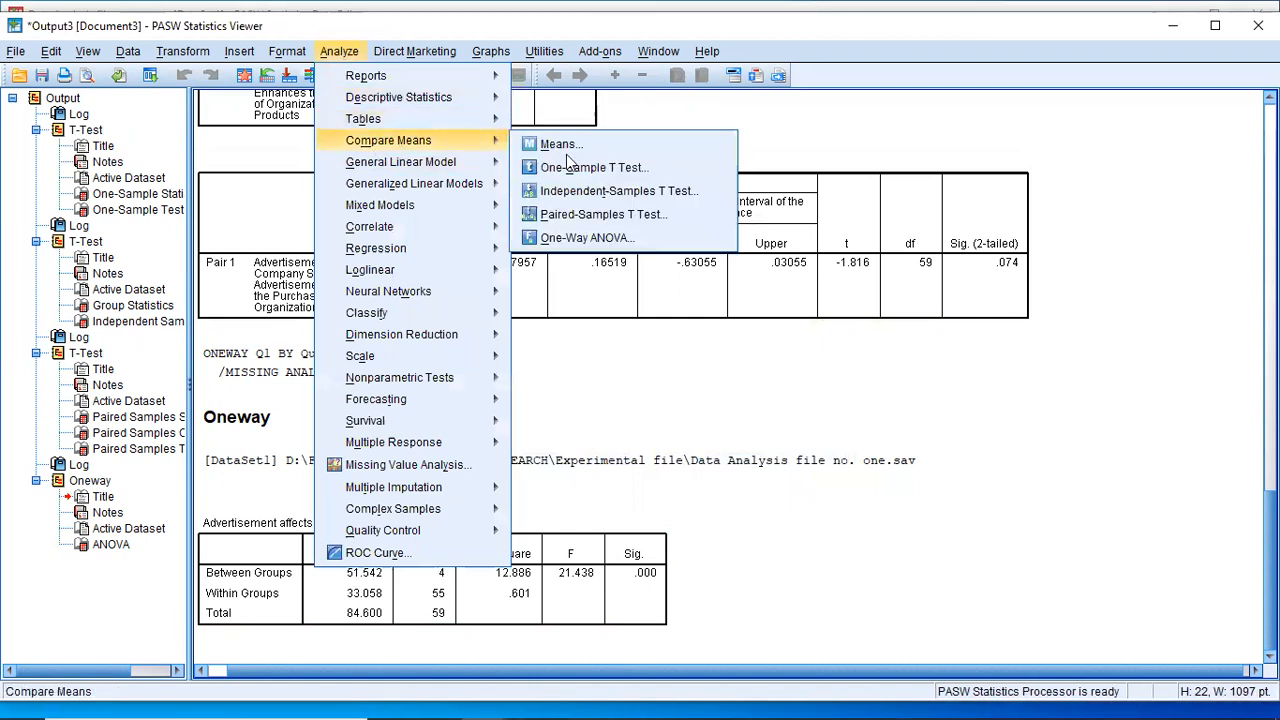
left_click(613, 214)
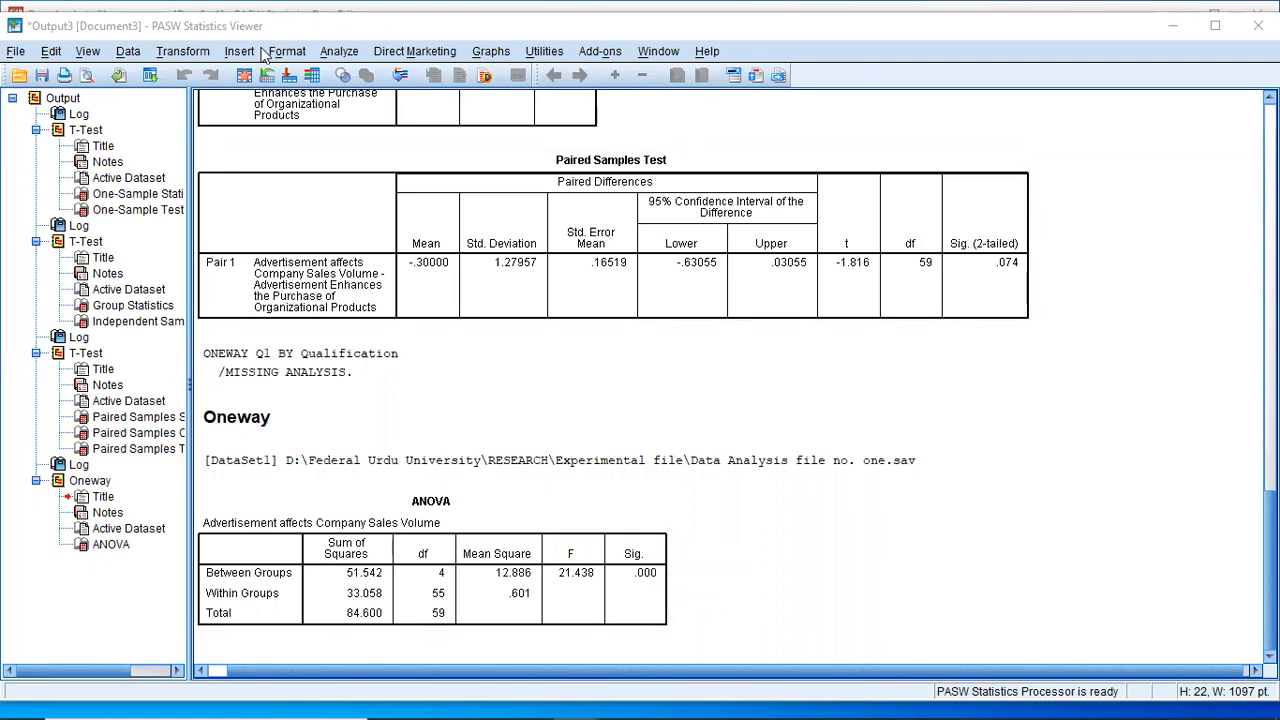
Return to the Independent-Samples T Test, check how the Gender grouping variable is defined, and dismiss the dialog
left_click(334, 52)
mouse_move(390, 145)
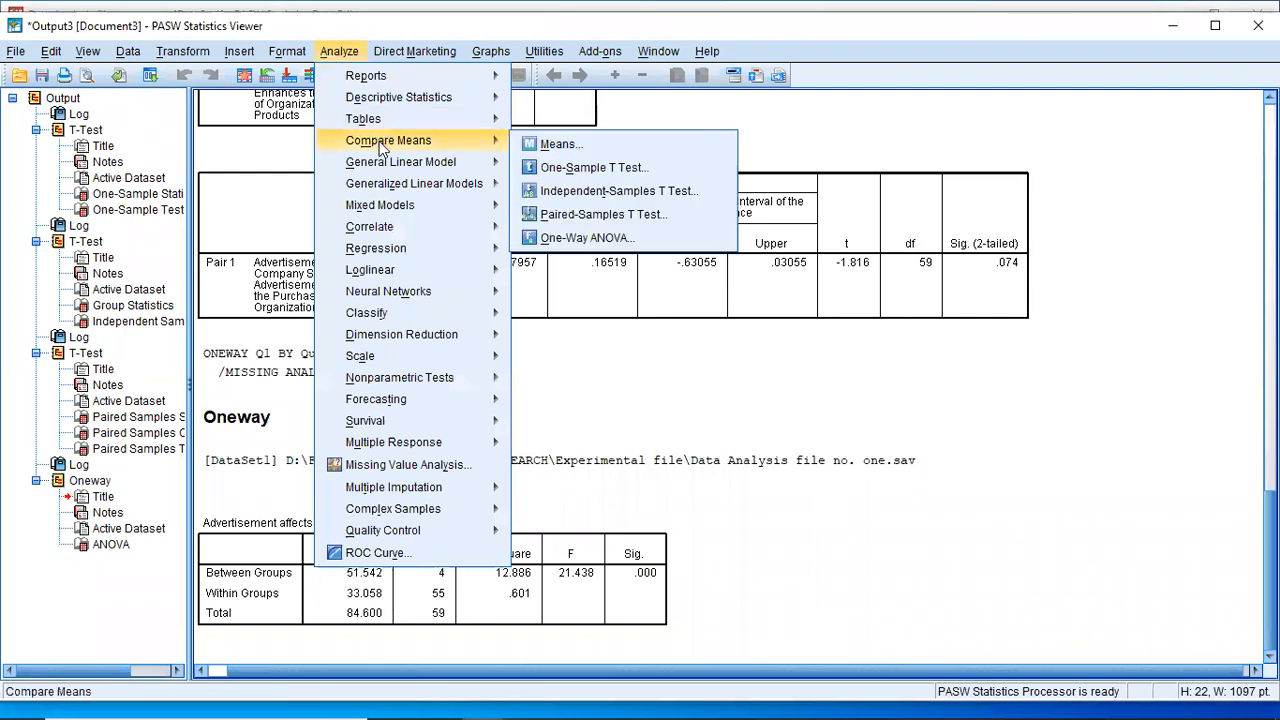
left_click(572, 191)
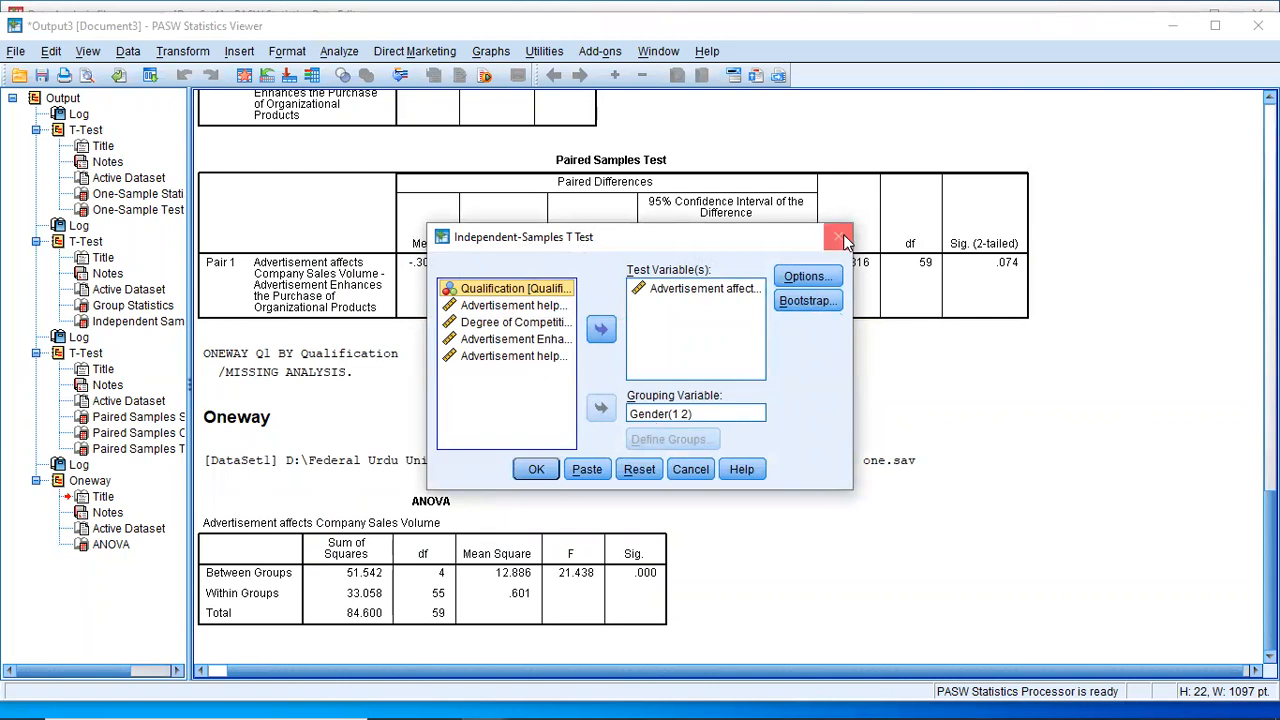
left_click(656, 418)
left_click(838, 236)
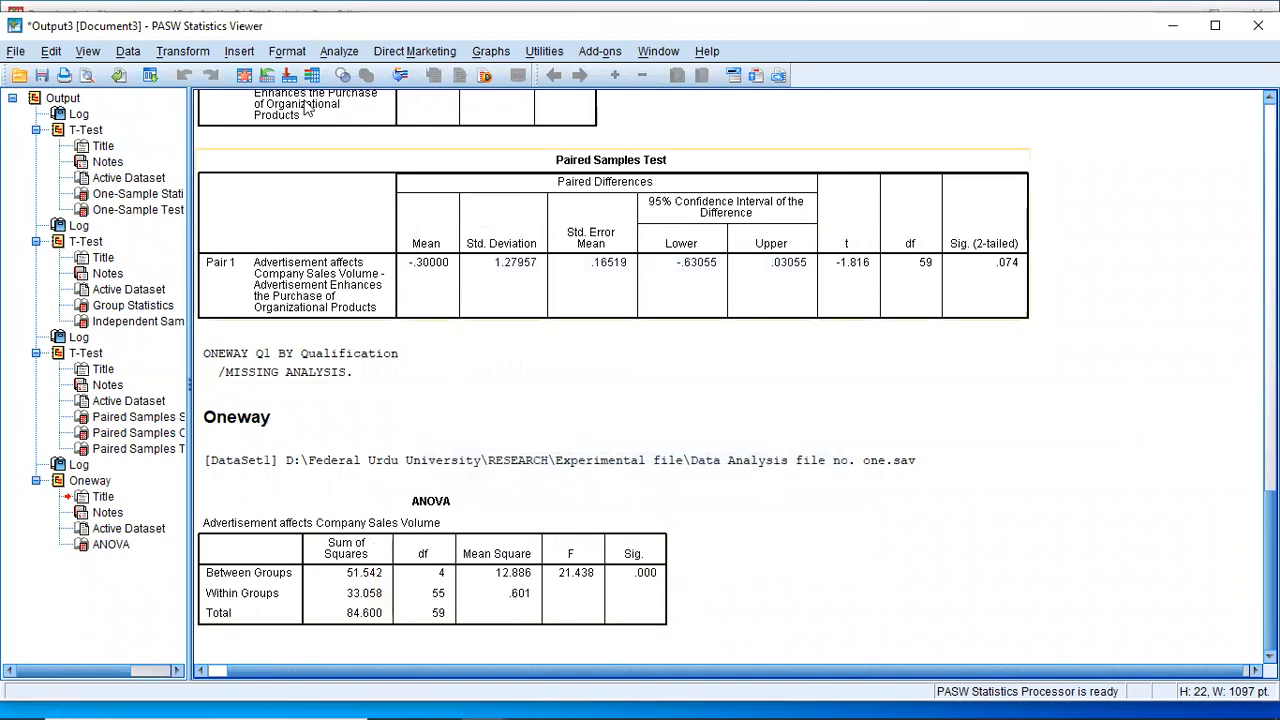
left_click(340, 52)
mouse_move(390, 140)
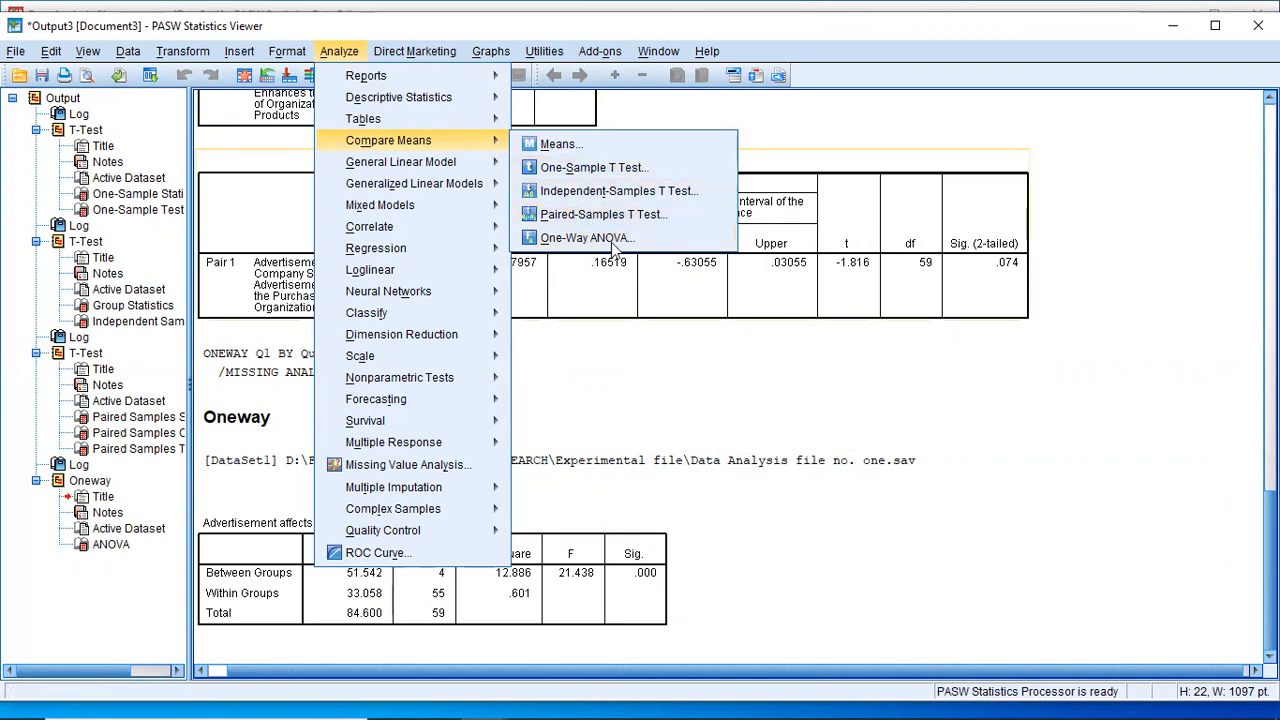
left_click(1040, 462)
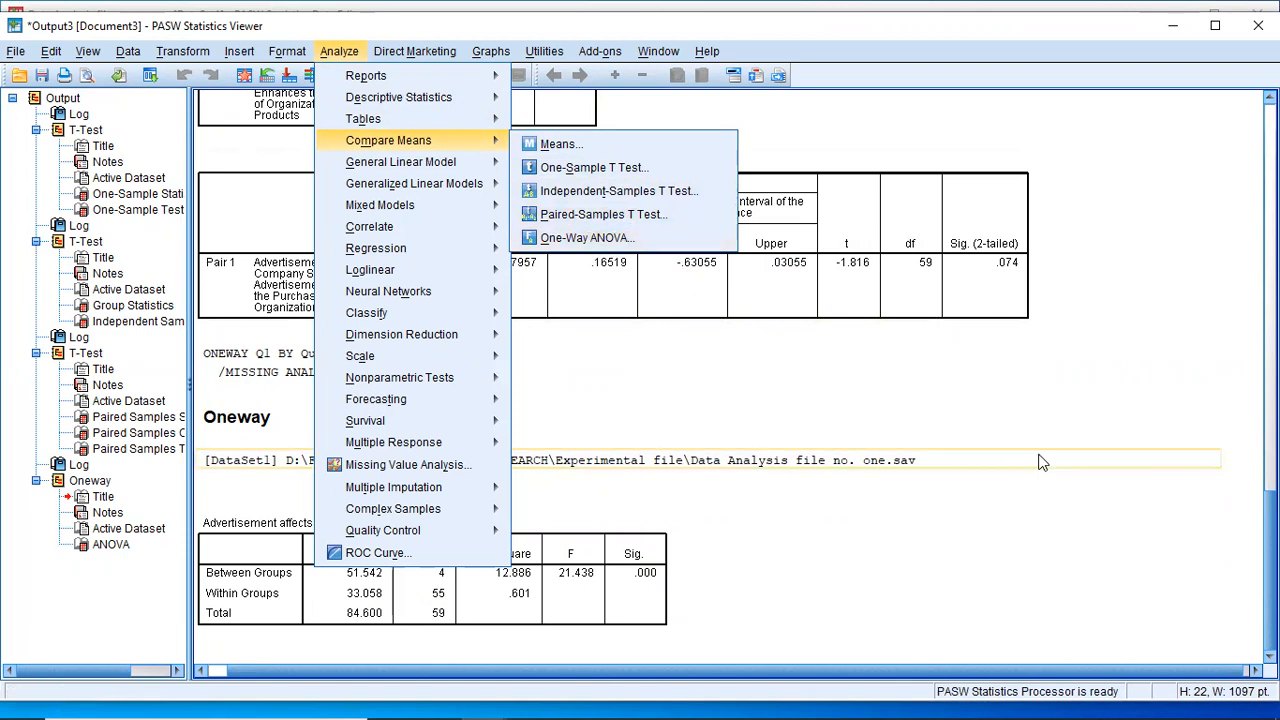
left_click(1052, 522)
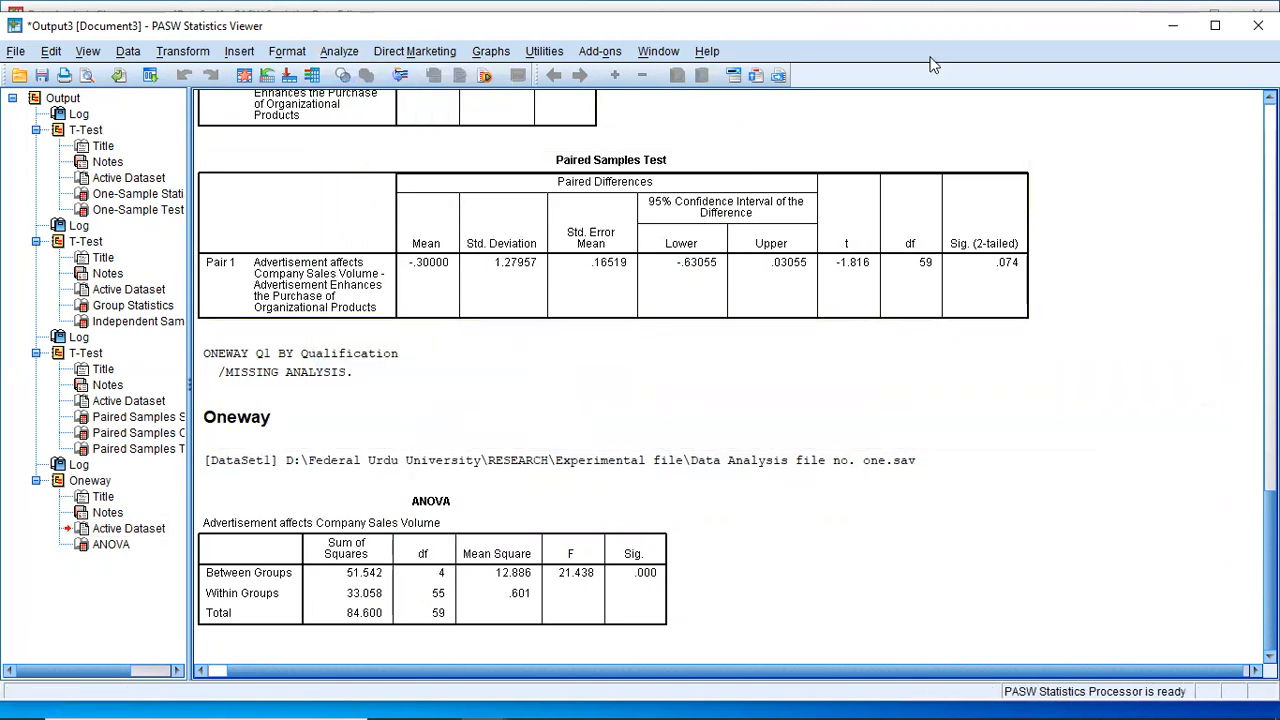